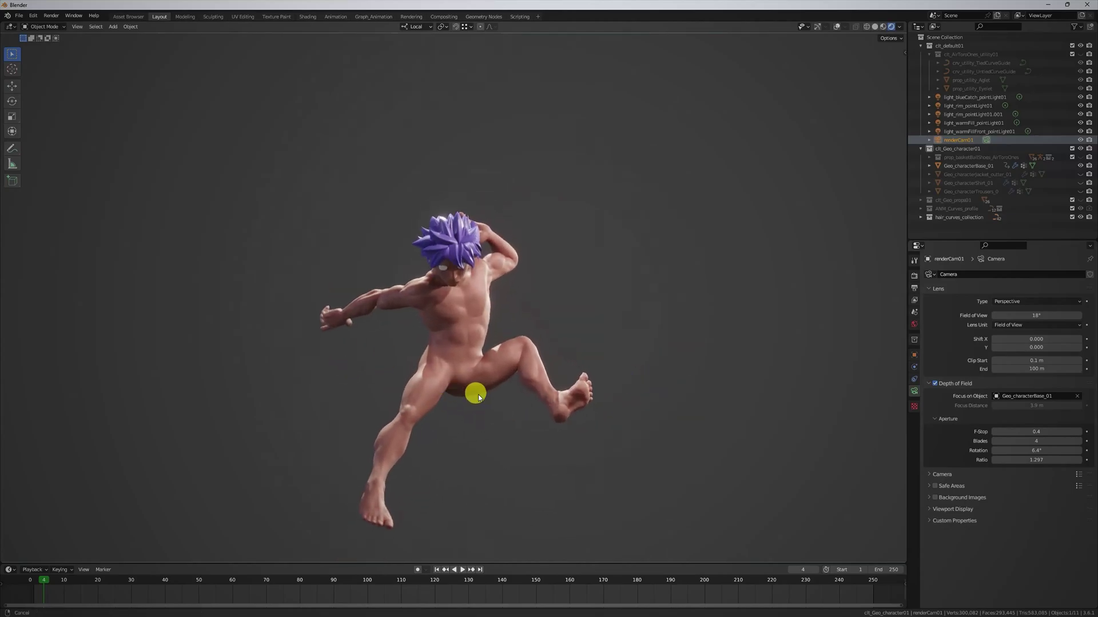
Step: Show the clt_Geo_props01 collection so its proxy props appear on the character
middle_click_drag(186, 378, 439, 372)
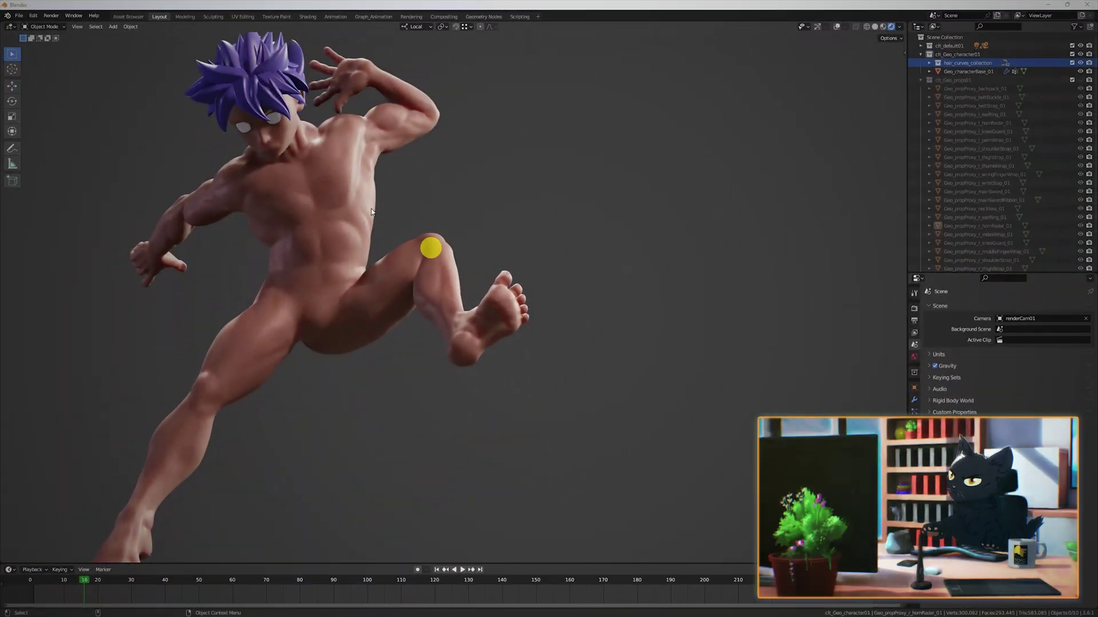
left_click(1084, 80)
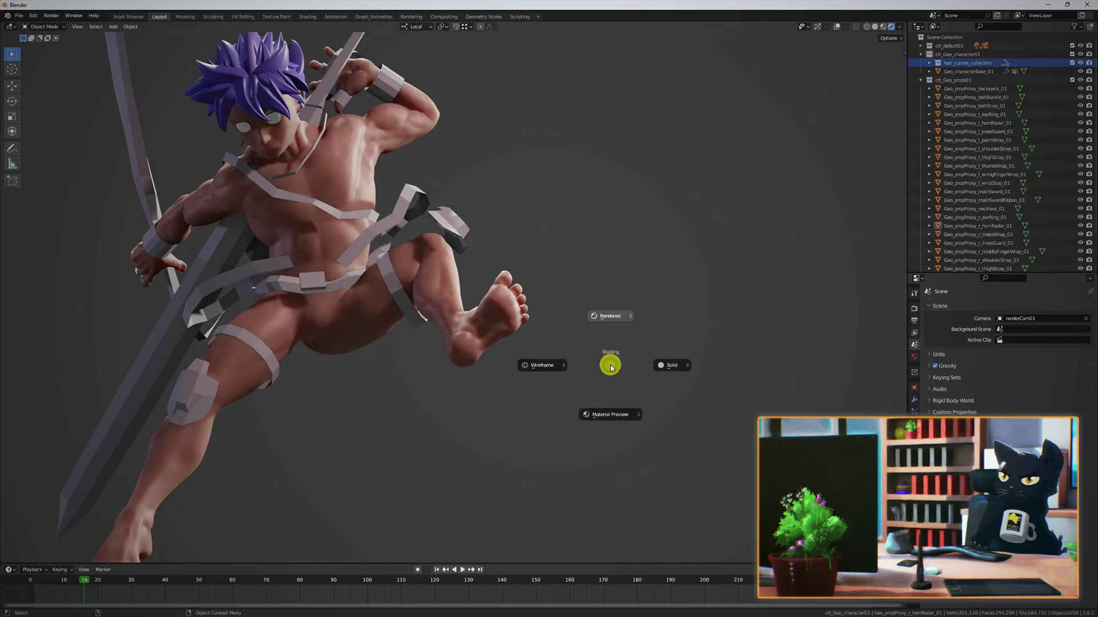
middle_click_drag(542, 394, 766, 426)
scroll(499, 327, "up", 4)
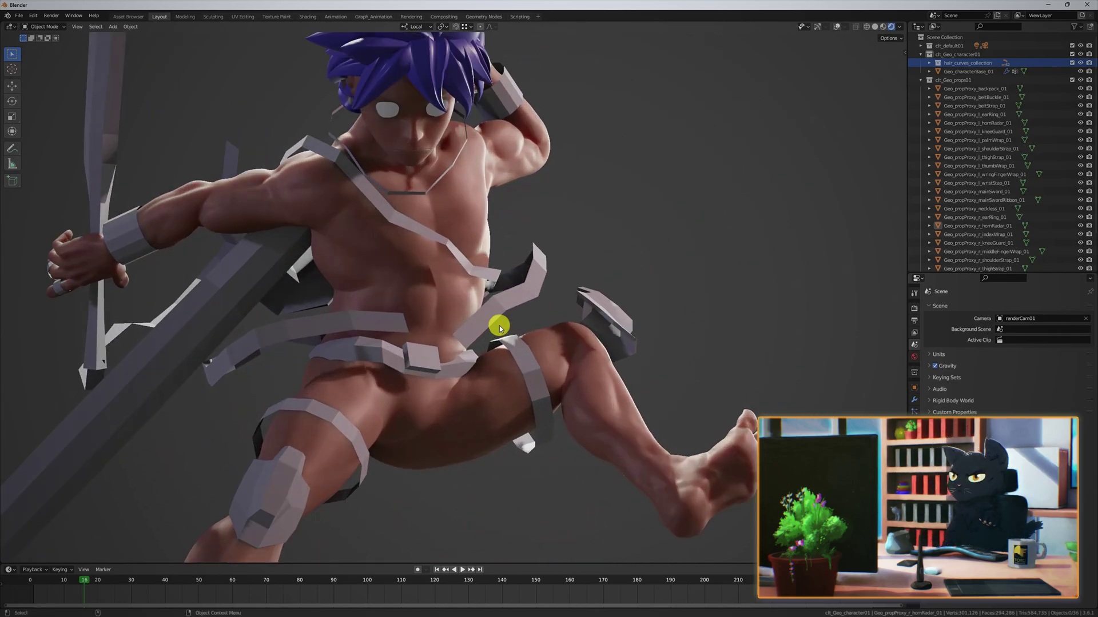
Step: Turn on the viewport overlays to display the wireframe over the character and its proxy props
left_click(845, 28)
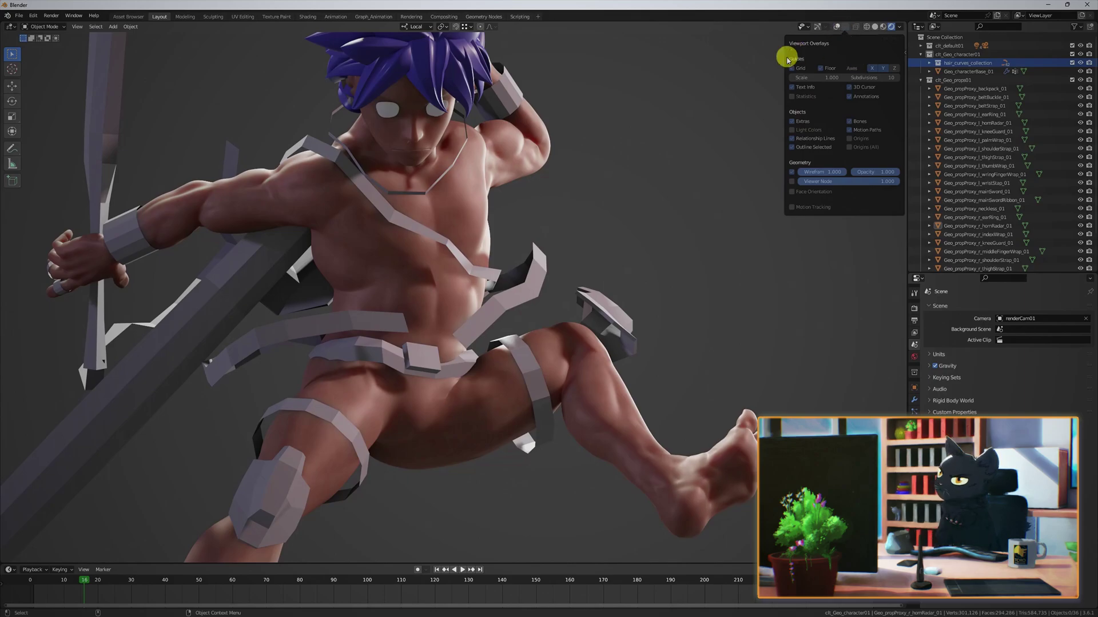
left_click(836, 27)
left_click(845, 26)
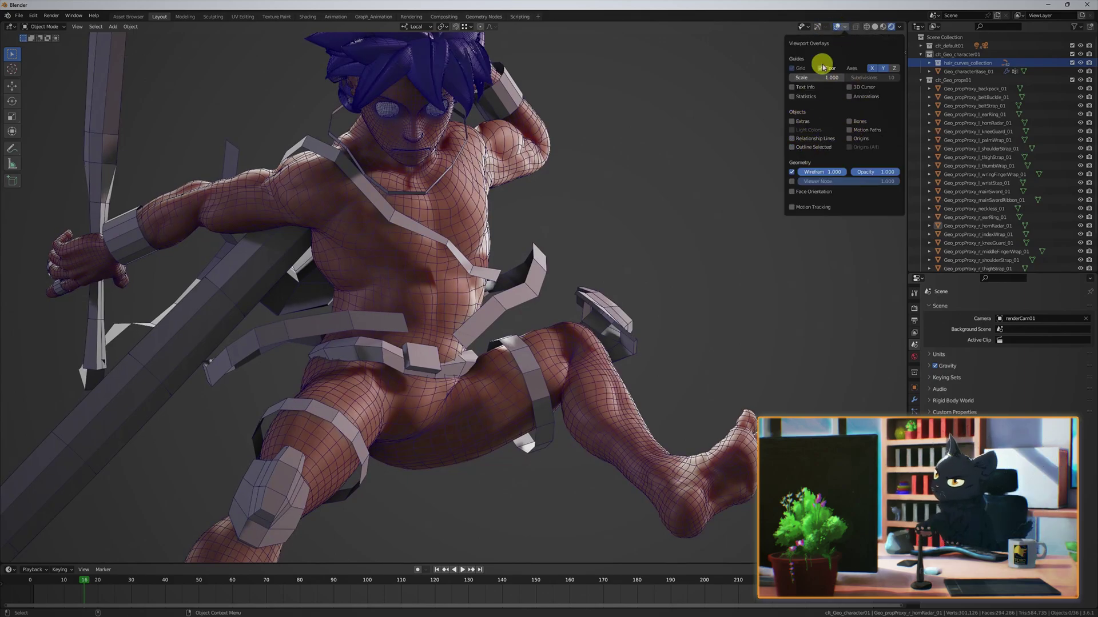
middle_click_drag(654, 232, 369, 326)
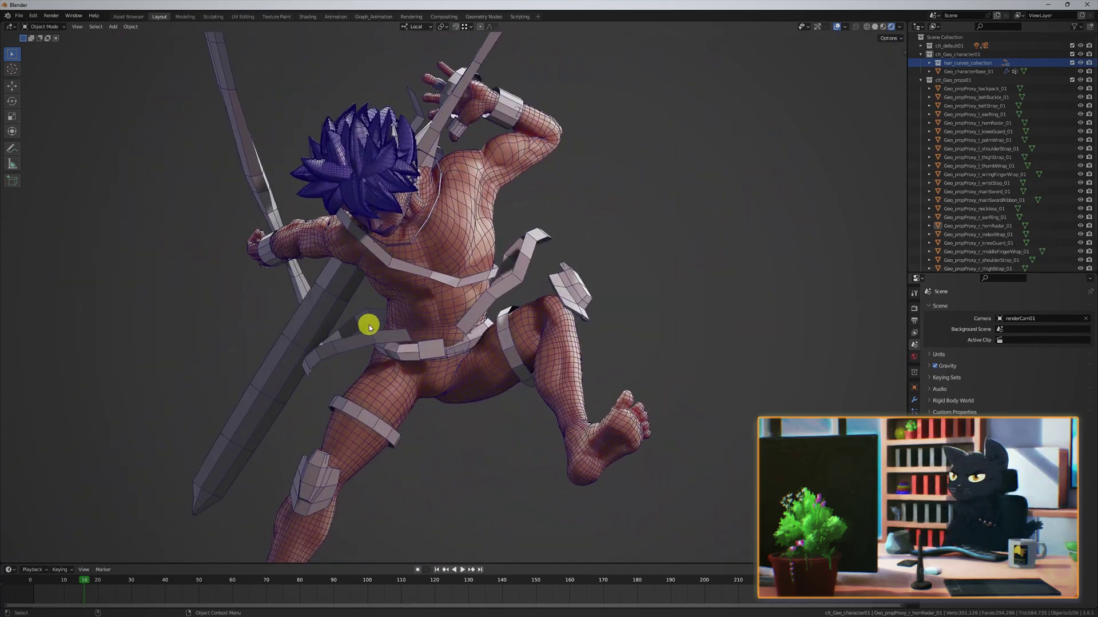
middle_click_drag(704, 416, 650, 441)
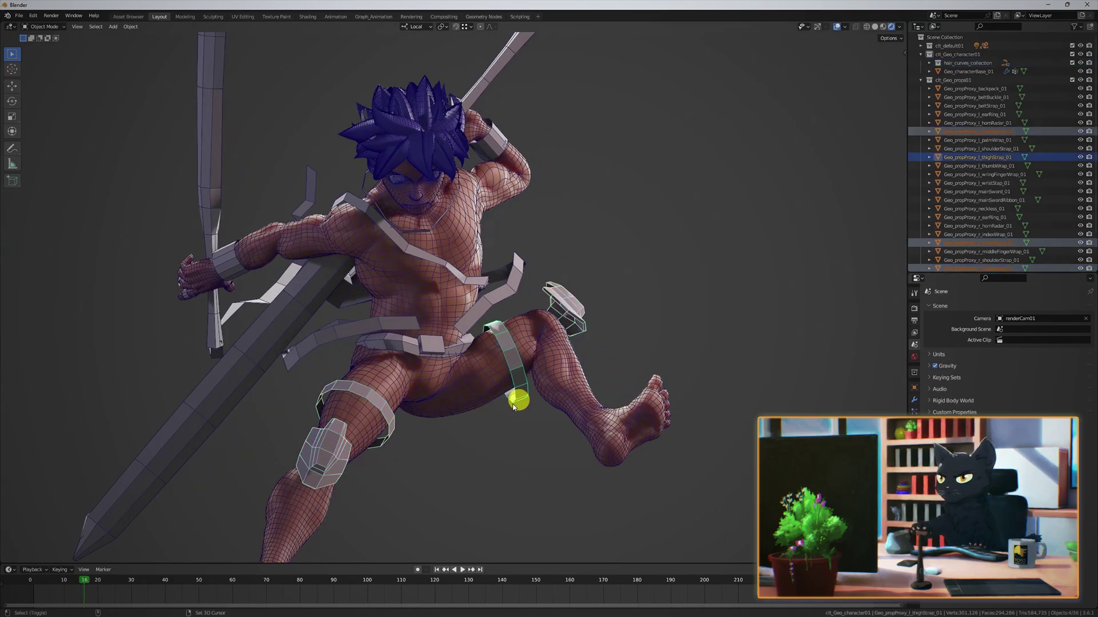
Step: Delete the knee guard, thigh strap and secondary sword ribbon proxies
middle_click_drag(513, 406, 303, 295)
left_click(303, 295, "shift")
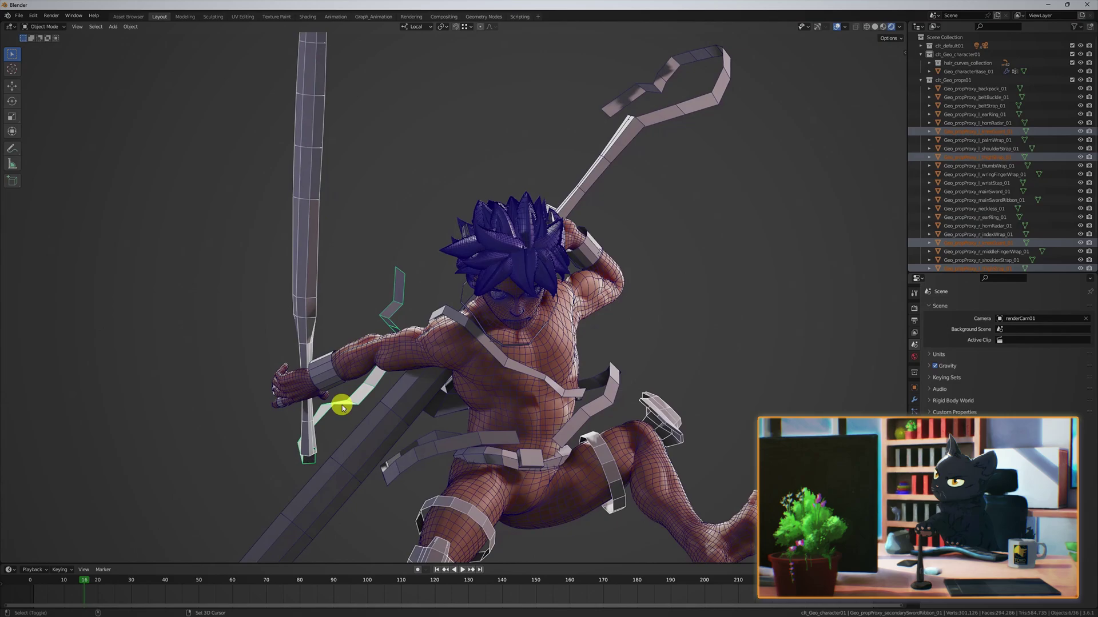
key("Delete")
Step: Select the backpack proxy together with the shoulder strap across the chest
middle_click_drag(546, 383, 707, 402)
middle_click_drag(484, 349, 588, 387)
left_click(502, 369, "shift")
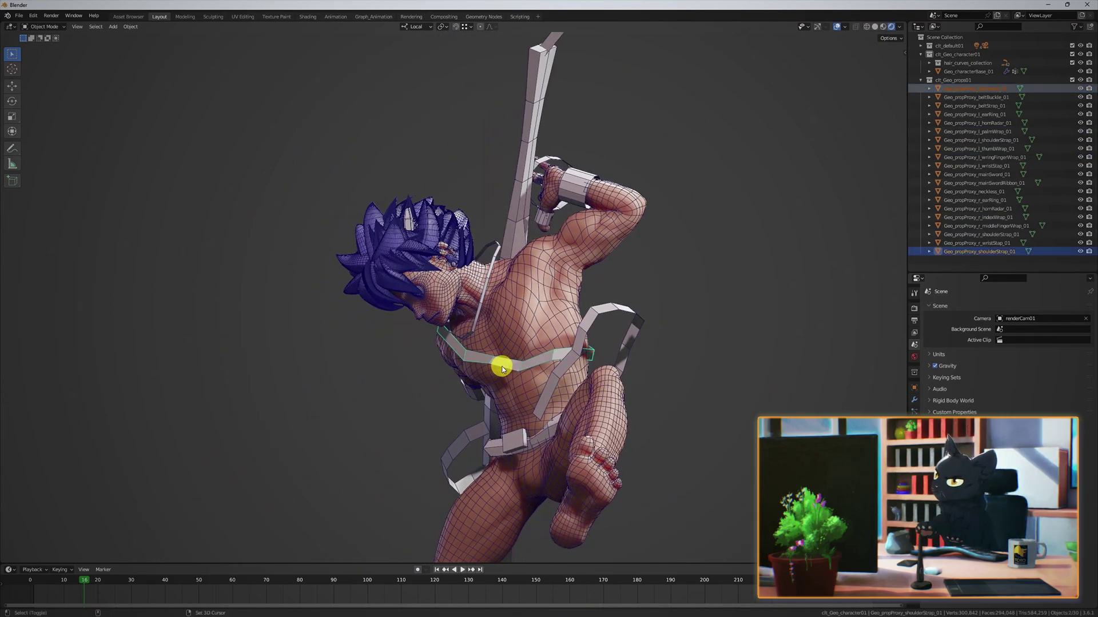
middle_click_drag(505, 370, 600, 456)
scroll(558, 438, "down", 3)
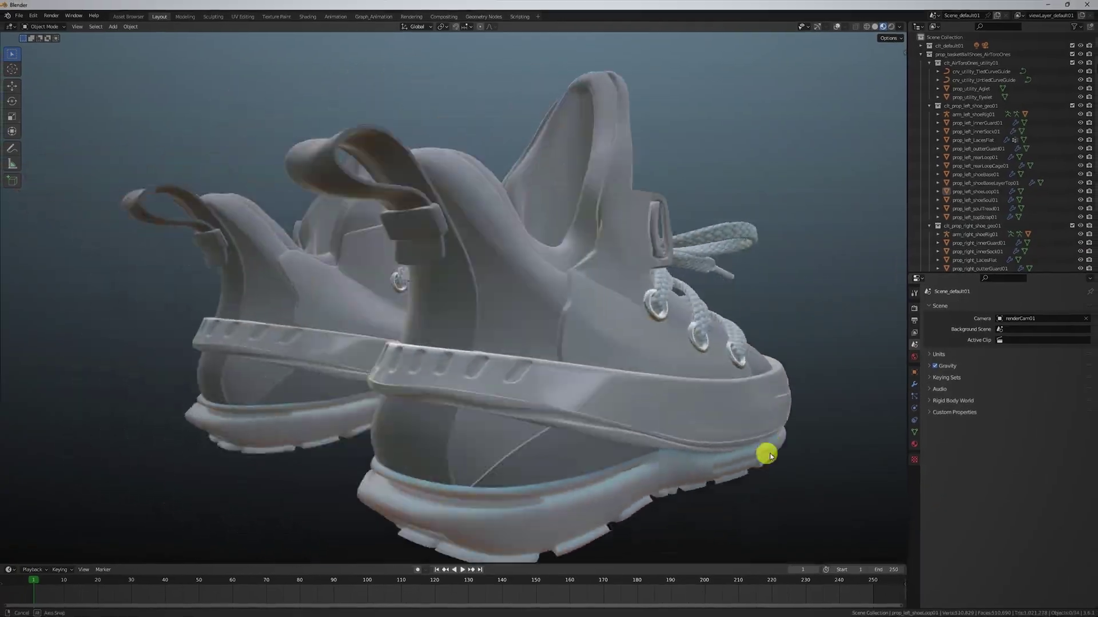
Step: Recolour the shoes by setting the base colour of Mtl_WhiteGloss01 to red and Mtl_LightGrey01 to orange
middle_click_drag(764, 453, 516, 439)
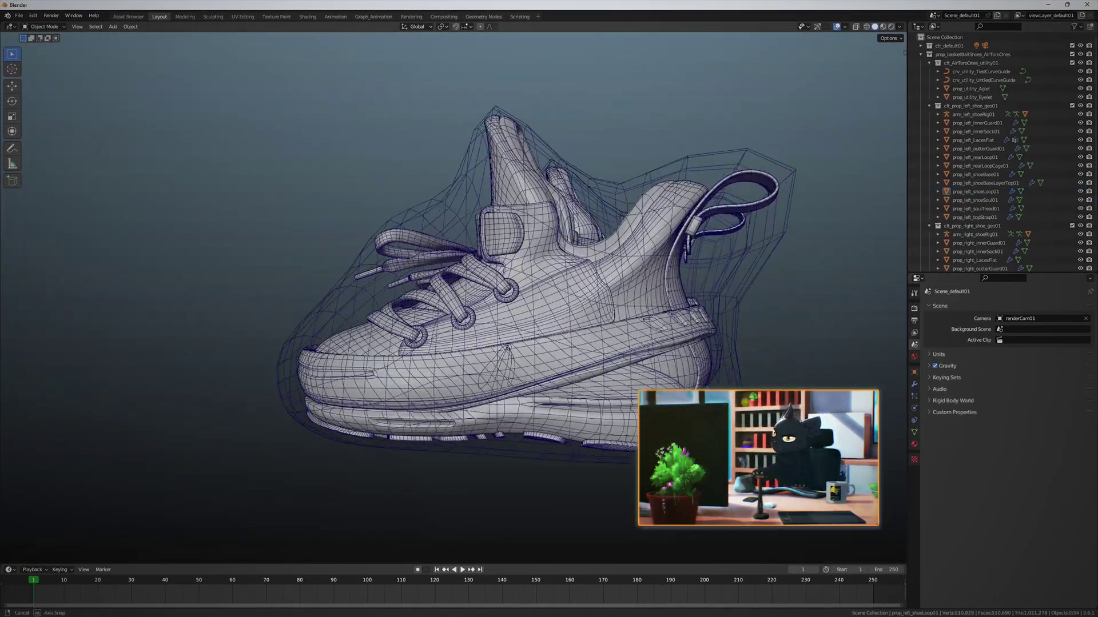
left_click(287, 384)
left_click(451, 395)
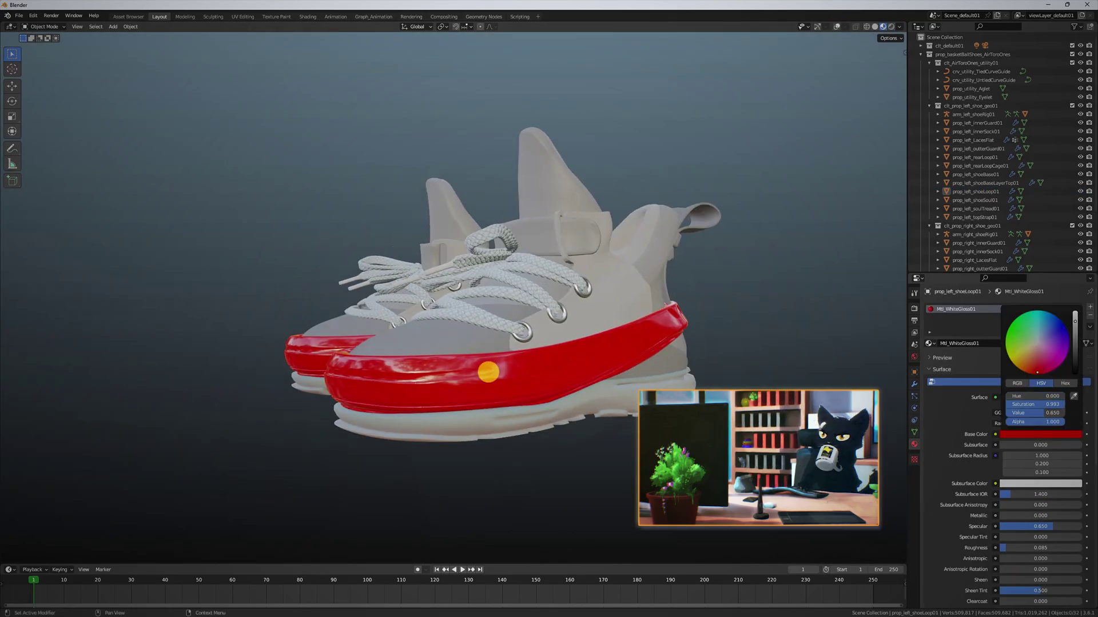
middle_click_drag(487, 372, 446, 255)
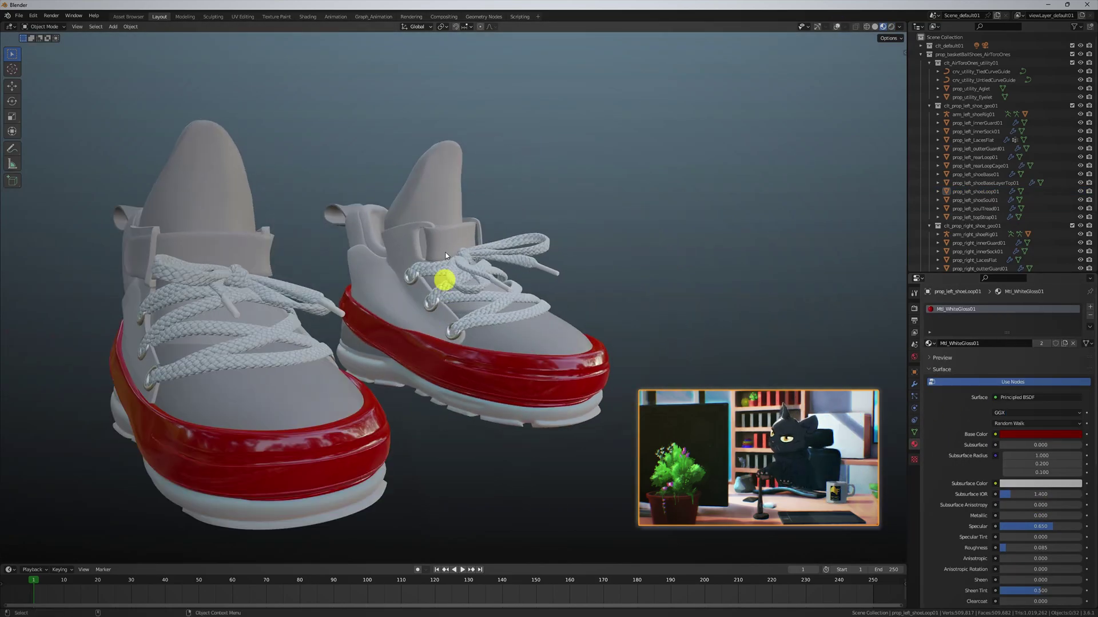
left_click(589, 373)
middle_click_drag(589, 373, 558, 314)
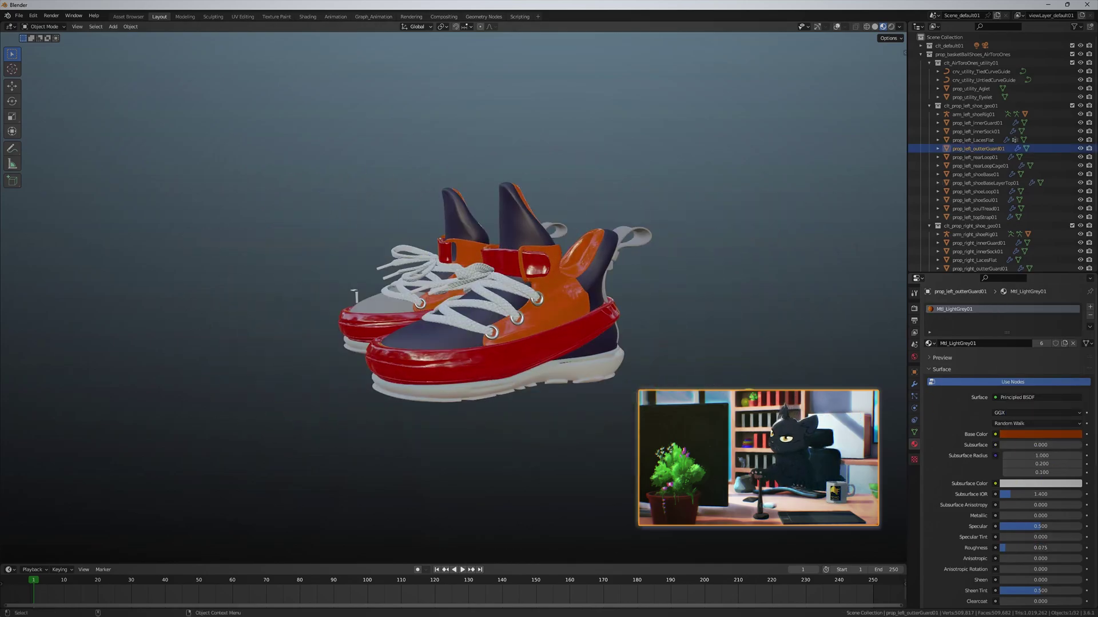
Step: Examine the mesh of the left shoe's laces in Edit Mode with solid shading and wireframe
left_click(355, 295)
middle_click_drag(354, 295, 549, 401)
mouse_move(686, 285)
middle_mouse_down()
mouse_move(277, 228)
mouse_move(570, 448)
middle_mouse_up()
key("z")
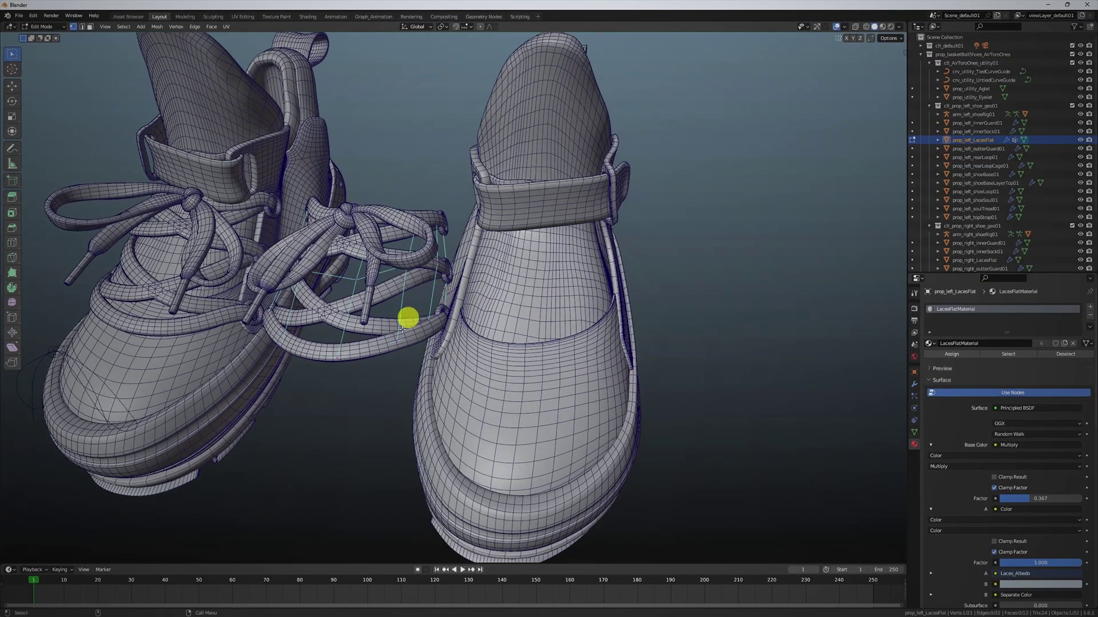
middle_click_drag(402, 329, 407, 347)
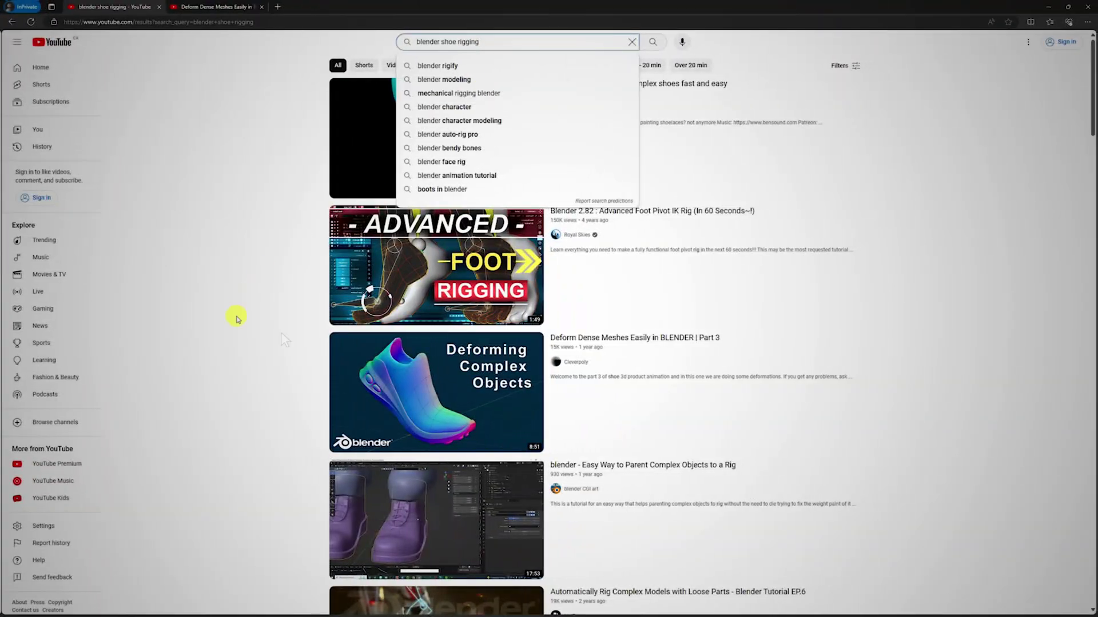
Step: Switch to the browser, view the YouTube results for "blender shoe rigging" and bring up the Deform Dense Meshes video page
left_click(235, 314)
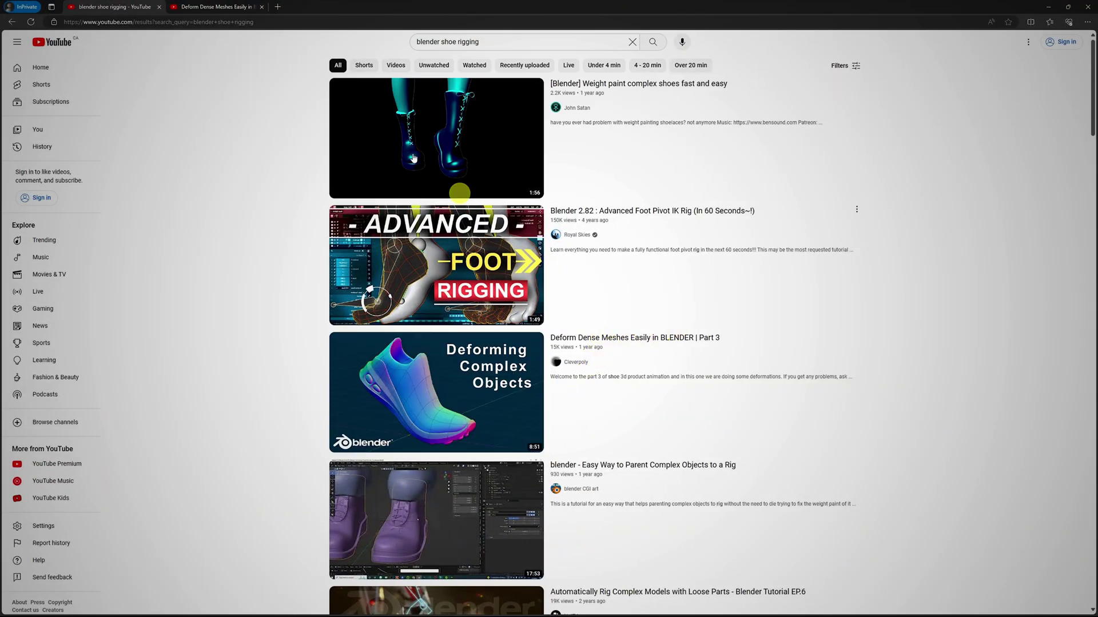
left_click(209, 10)
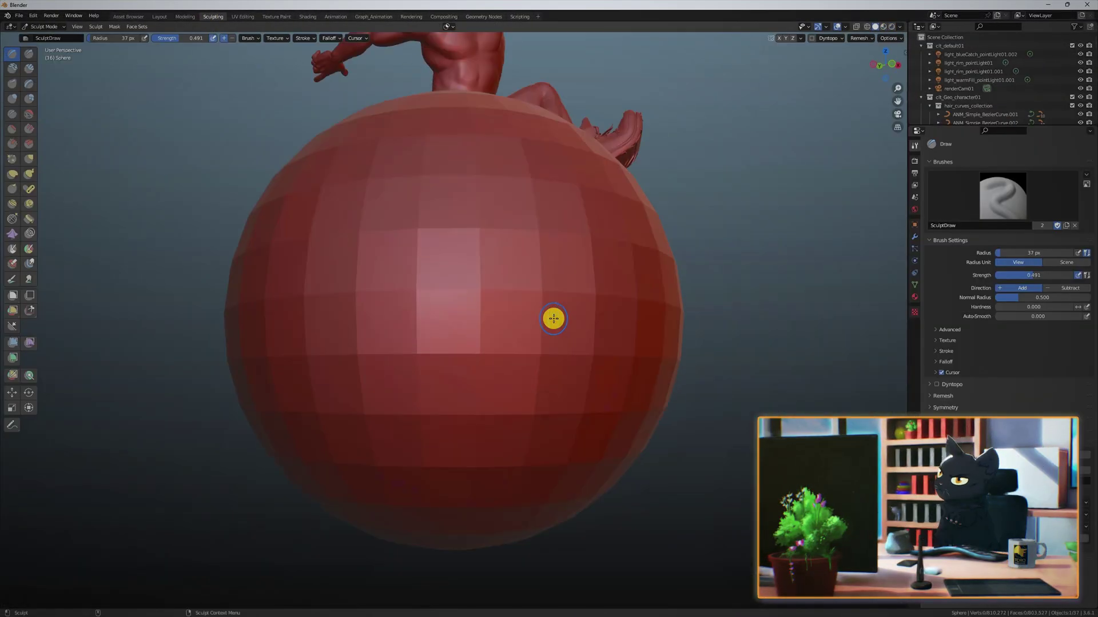
Step: Sculpt the sphere into a bull's head with two long curved horns
left_click(921, 116)
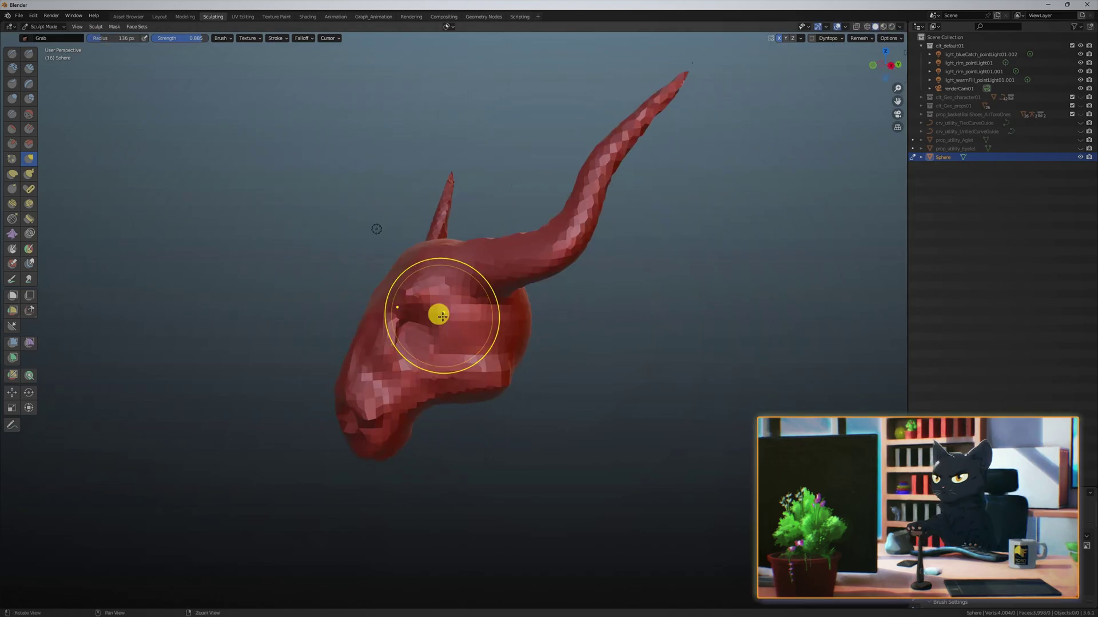
middle_click_drag(437, 314, 407, 355)
Step: Remesh the sculpted bull head with QuadriFlow, using mesh symmetry and 4000 faces
left_click(172, 17)
left_click(914, 285)
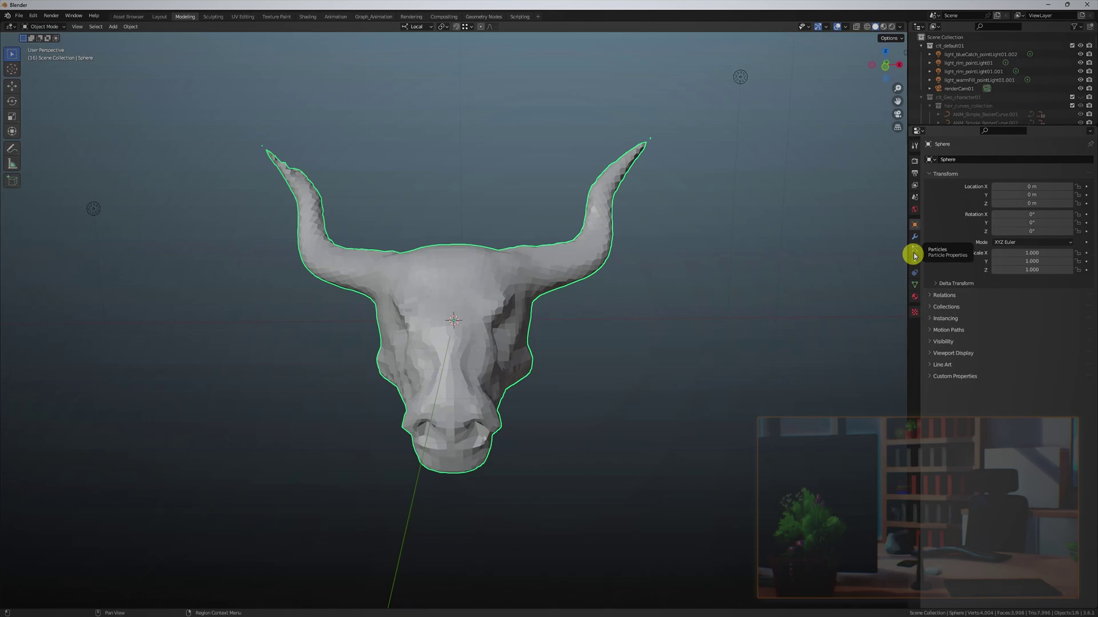
left_click(952, 369)
left_click(1025, 385)
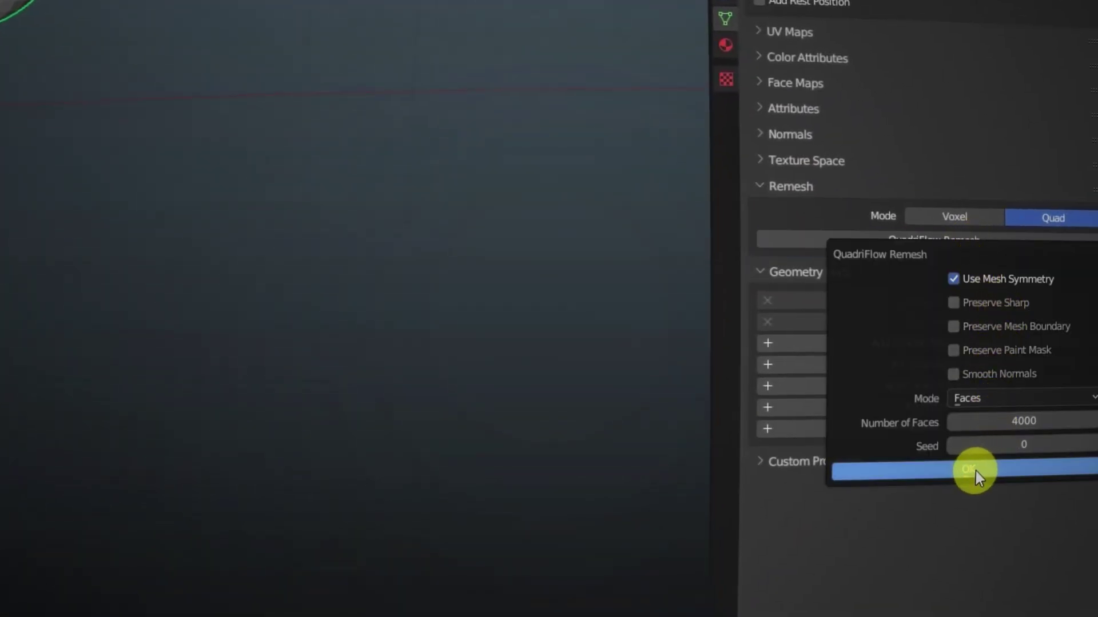
left_click(996, 469)
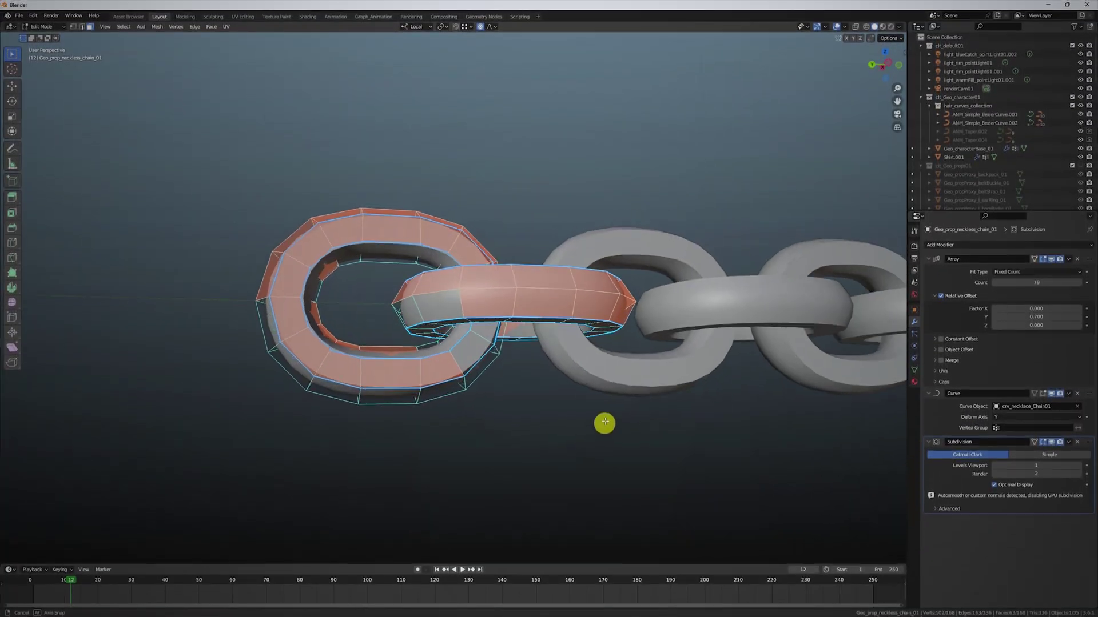
Step: Rotate the selected control point of the necklace curve behind the neck about the X axis
middle_click_drag(605, 423, 387, 457)
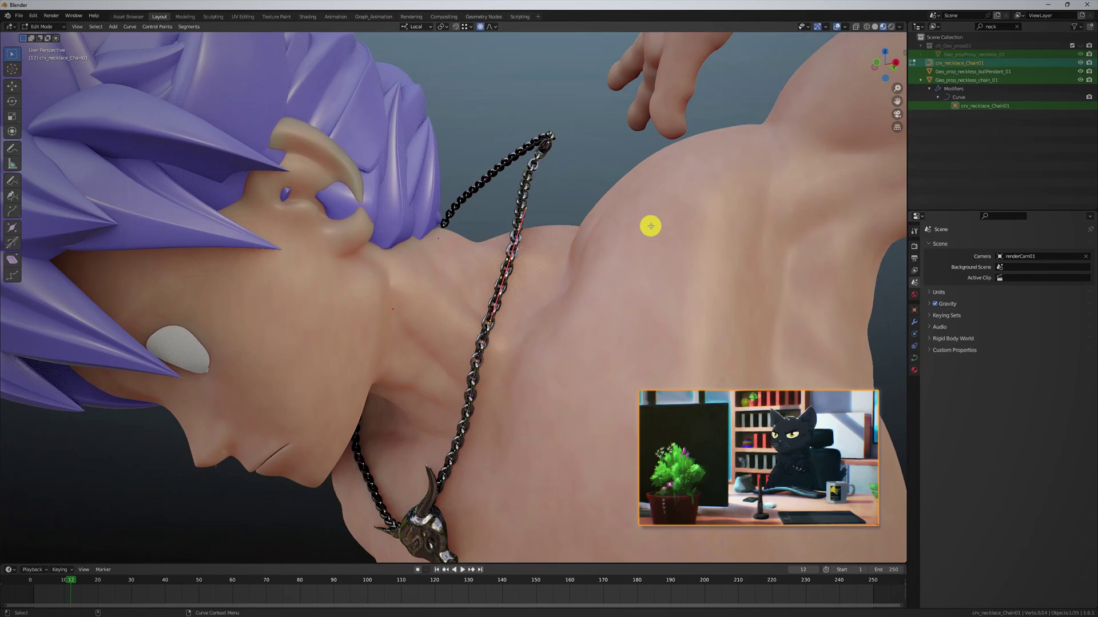
right_click(564, 275)
middle_click_drag(564, 275, 435, 258)
key("r")
key("x")
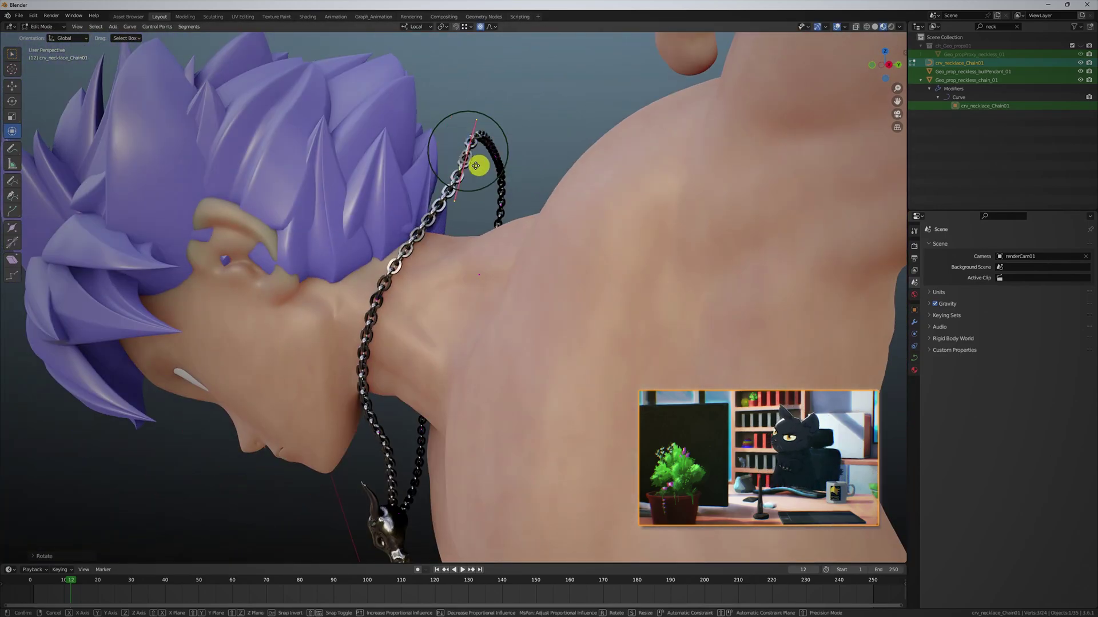
middle_click_drag(431, 192, 523, 281)
Step: Leave curve editing and adjust the Array modifier's count on the necklace chain
key("ctrl+Tab")
left_click(914, 322)
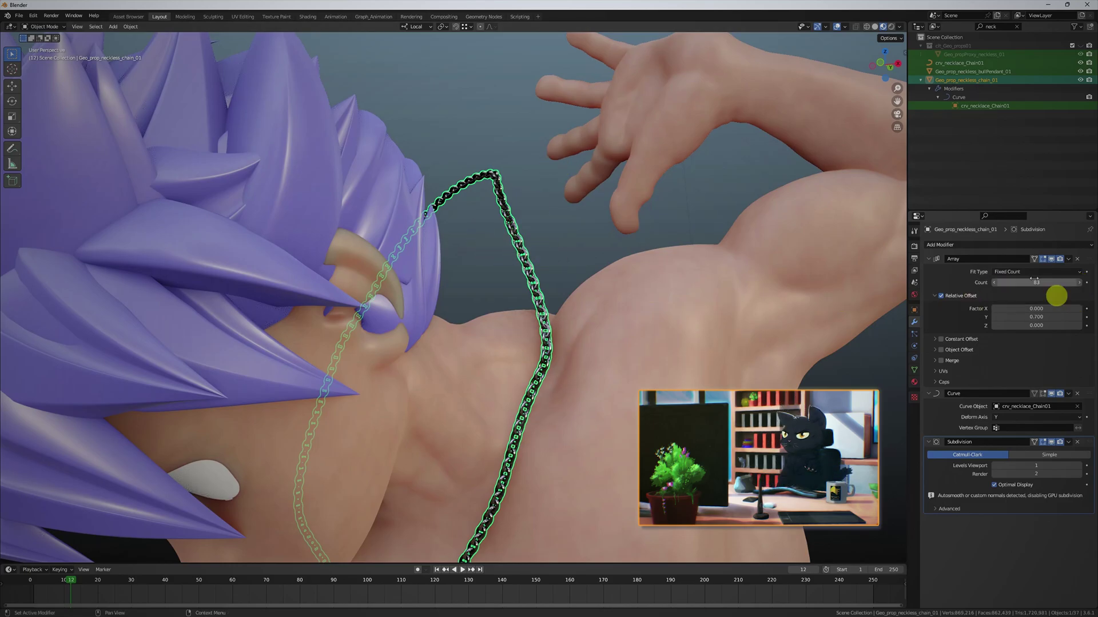
left_click(571, 248)
middle_click_drag(571, 249, 343, 372)
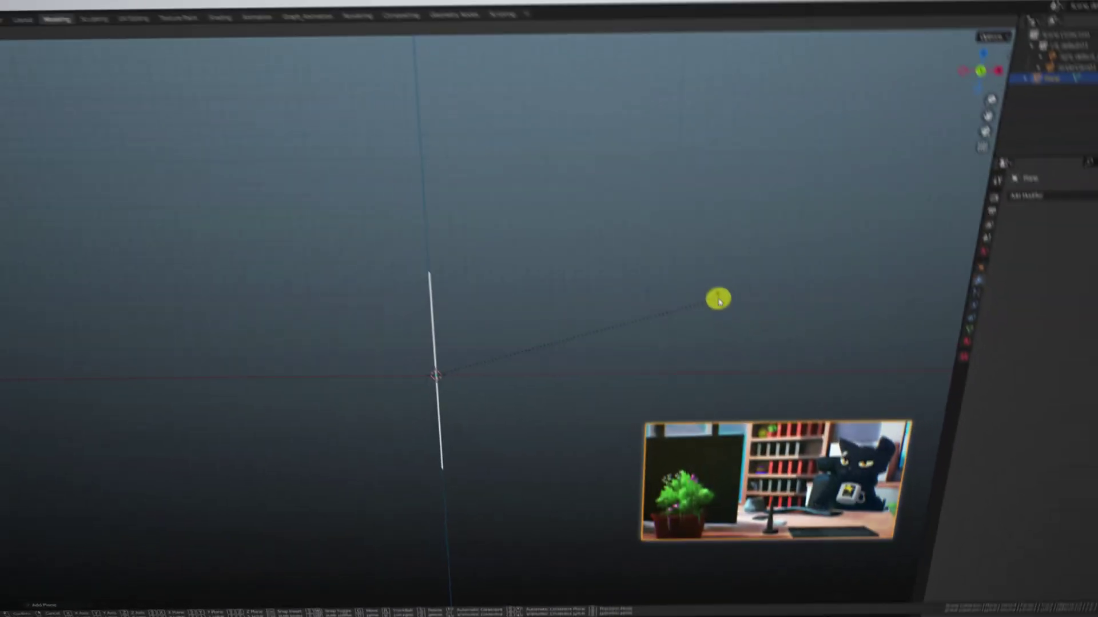
Step: Shape the plane into a long pointed sword blade and add a Mirror modifier on the Z axis
left_click(446, 246)
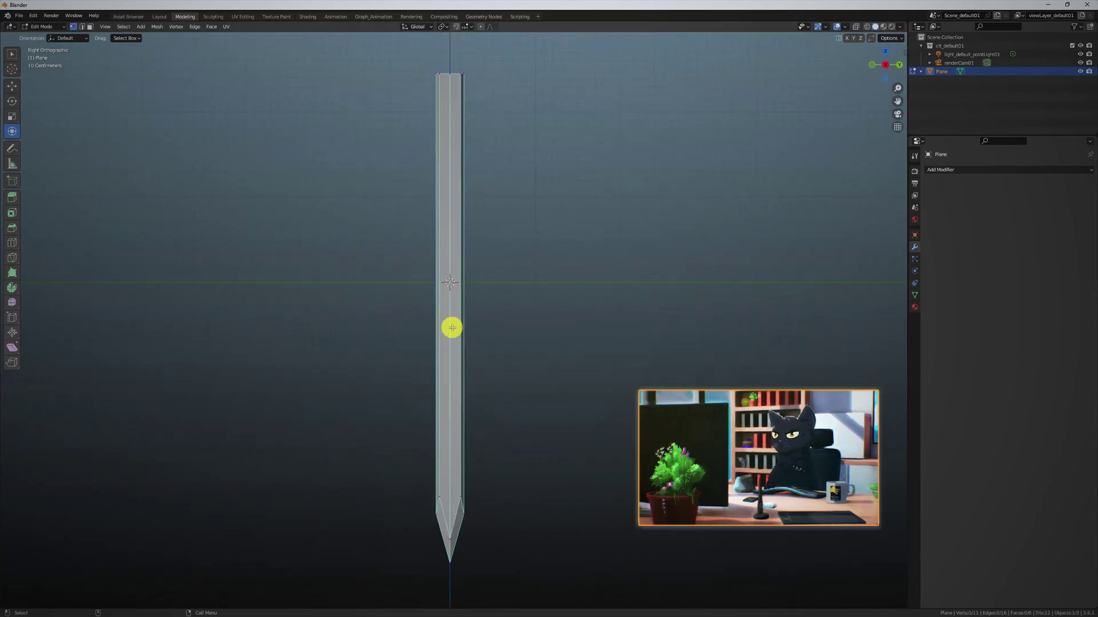
left_click(782, 63)
middle_click_drag(782, 63, 546, 348)
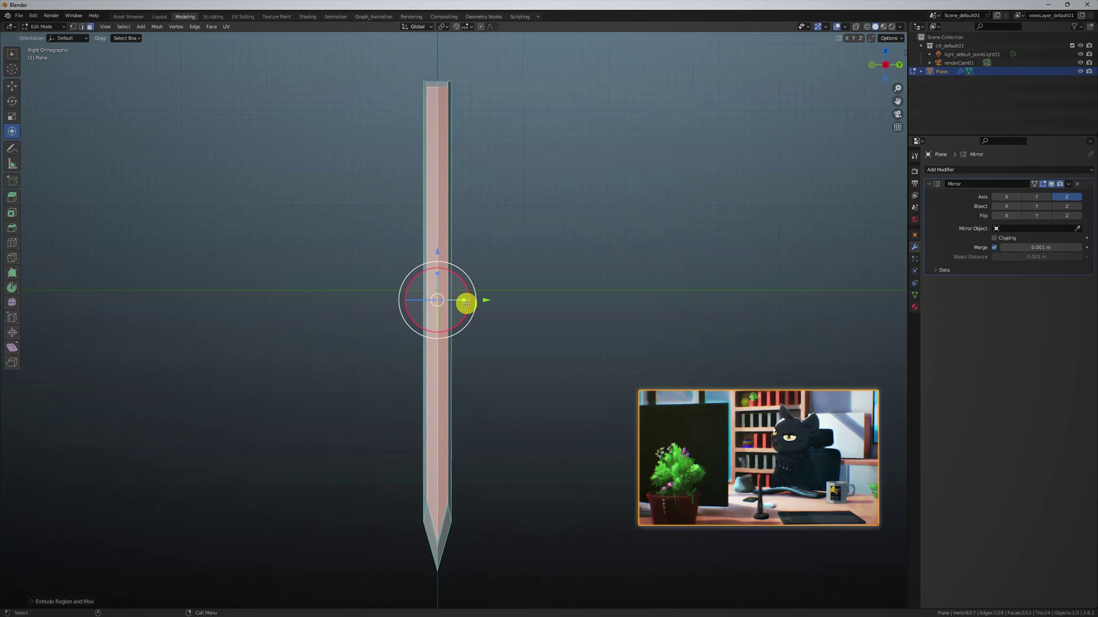
left_click(486, 323)
key("Home")
middle_click_drag(497, 339, 517, 343)
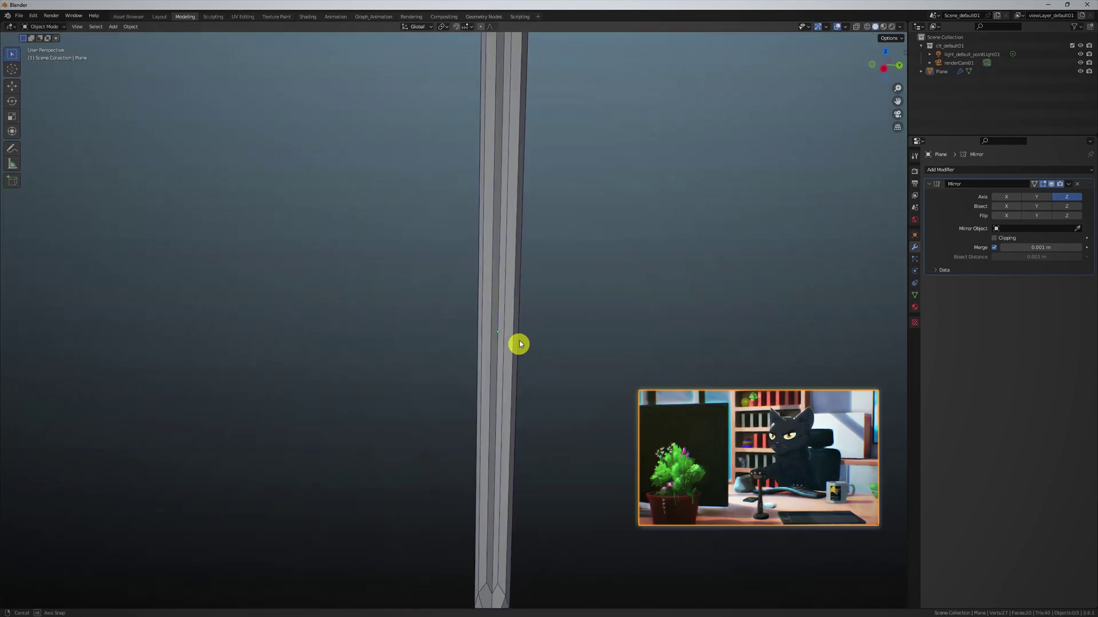
Step: Add two supporting loop cuts to the blade and smooth it with a Subdivision modifier
key("ctrl+r")
left_click(479, 521)
left_click(478, 483)
middle_click_drag(478, 483, 532, 400, "shift")
key("ctrl+r")
left_click(533, 401)
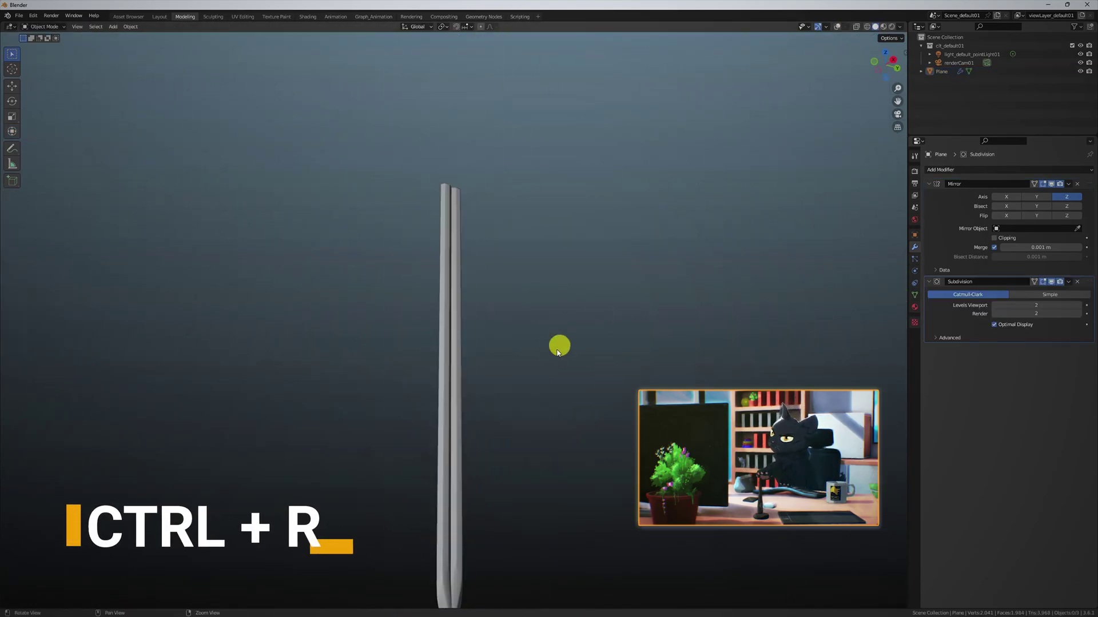
Step: Create a new material for the blade and choose its surface shader
left_click(915, 307)
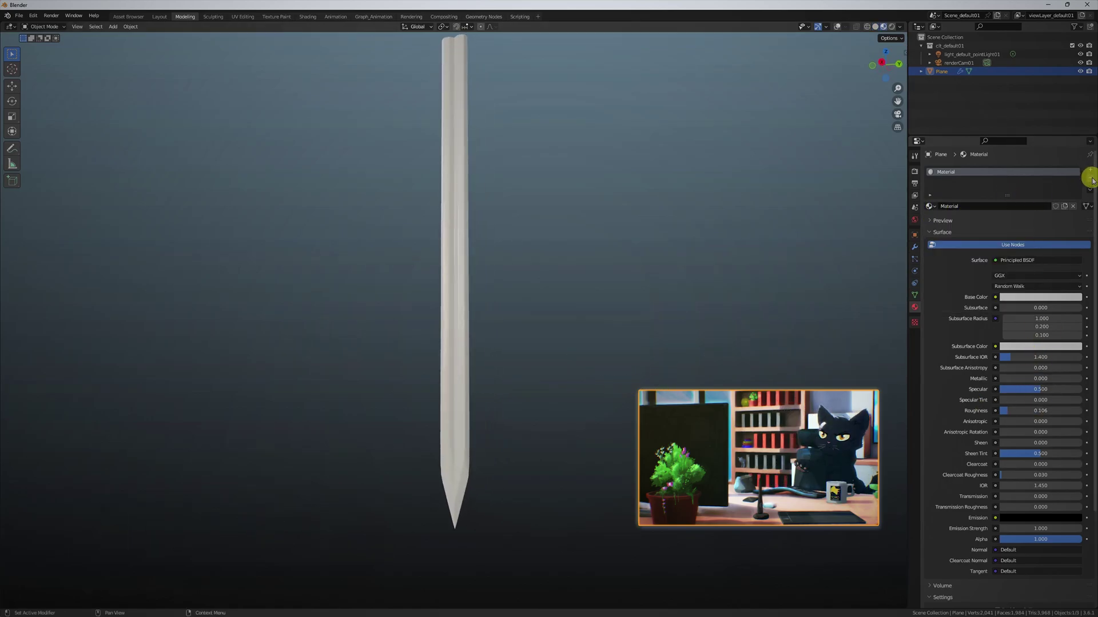
left_click(1064, 206)
left_click(1017, 260)
left_click(980, 372)
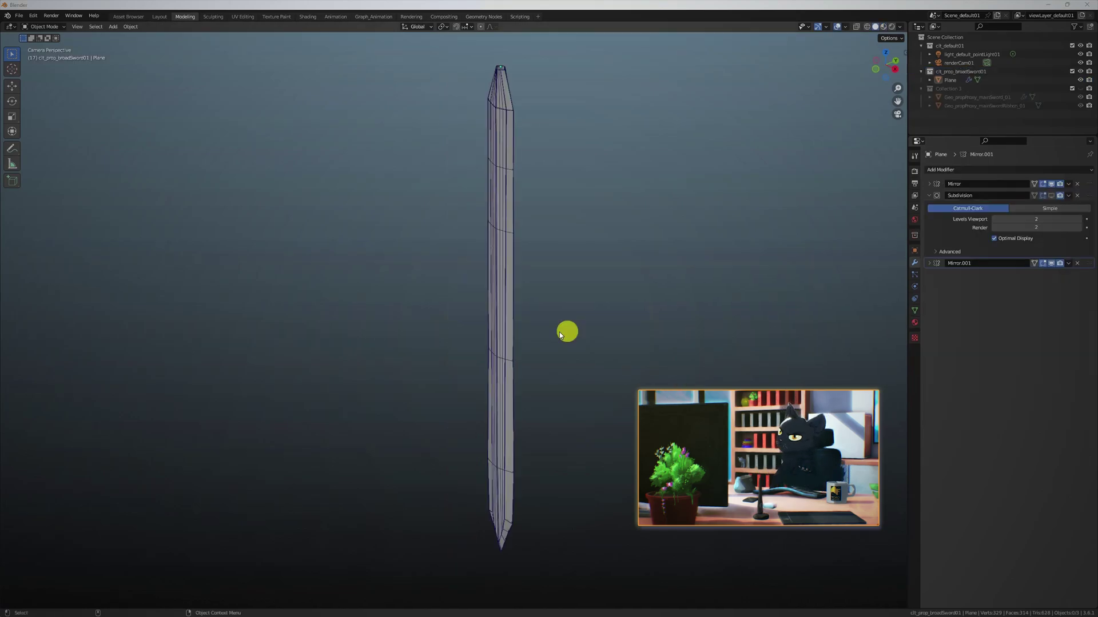
middle_click_drag(566, 329, 784, 369)
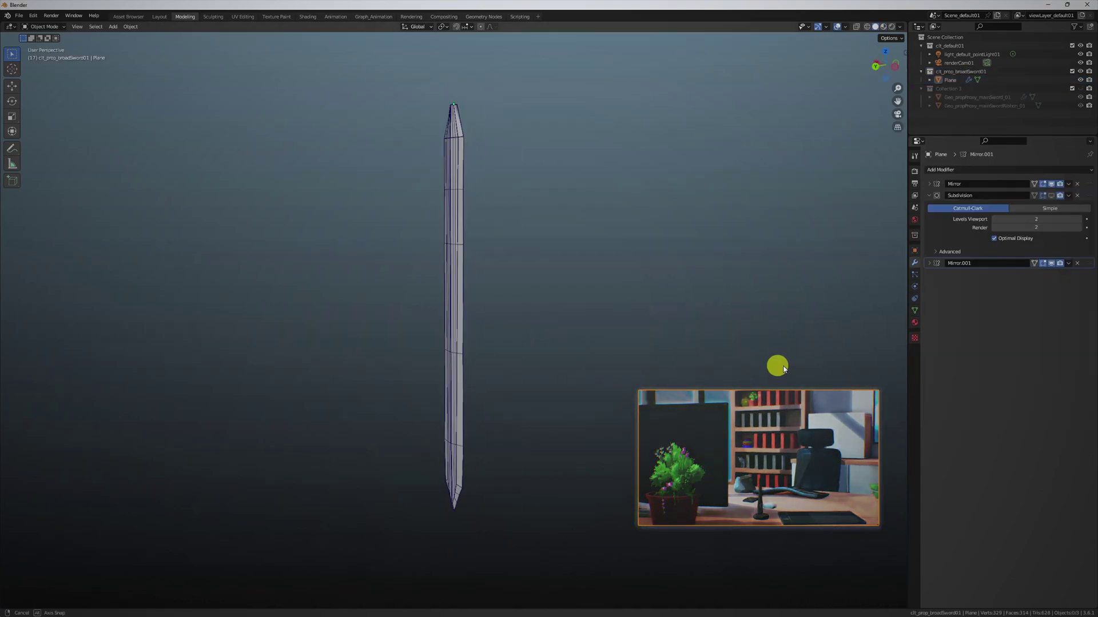
middle_click_drag(531, 412, 551, 421)
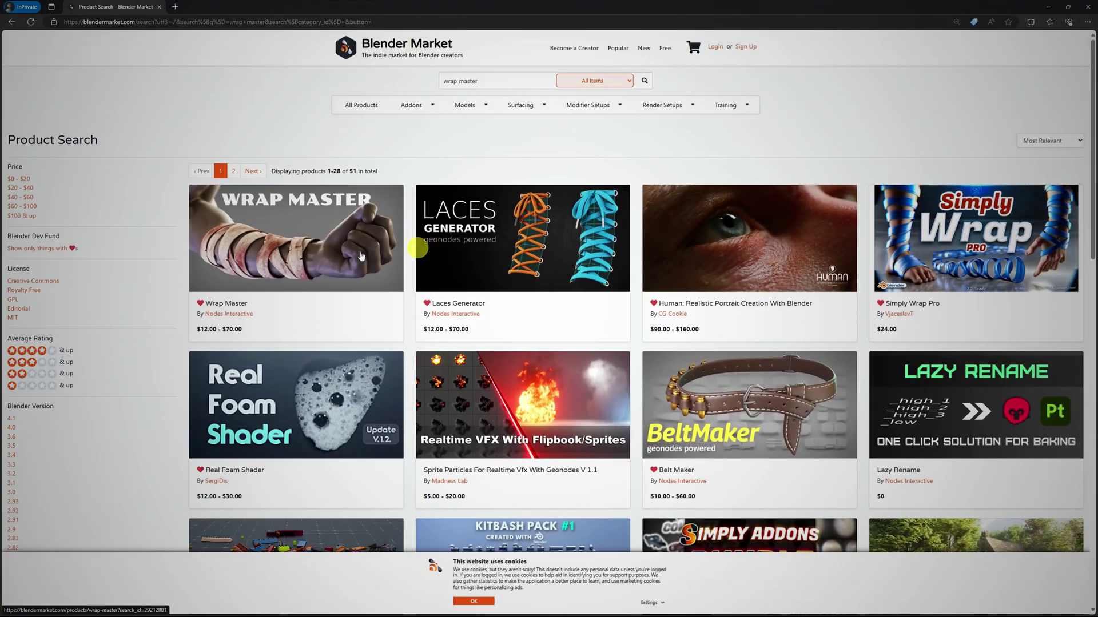
Step: Switch to the browser and open the Wrap Master product from the Blender Market search results
left_click(299, 264)
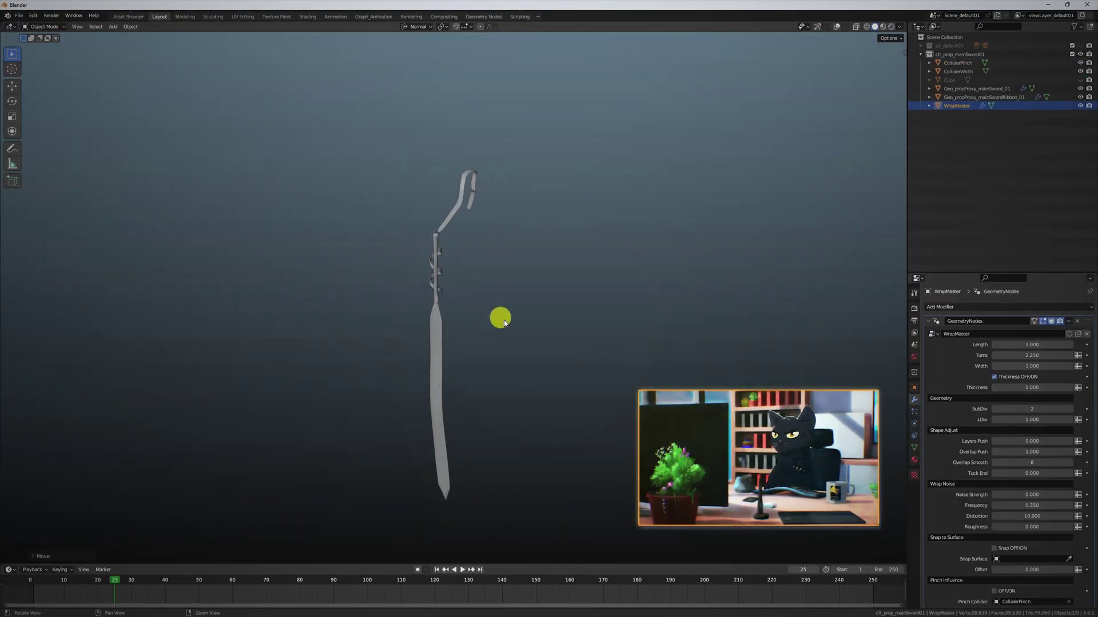
Step: Align the wrap with the sword handle and set the sword mesh as its Snap Surface
scroll(505, 323, "up", 5)
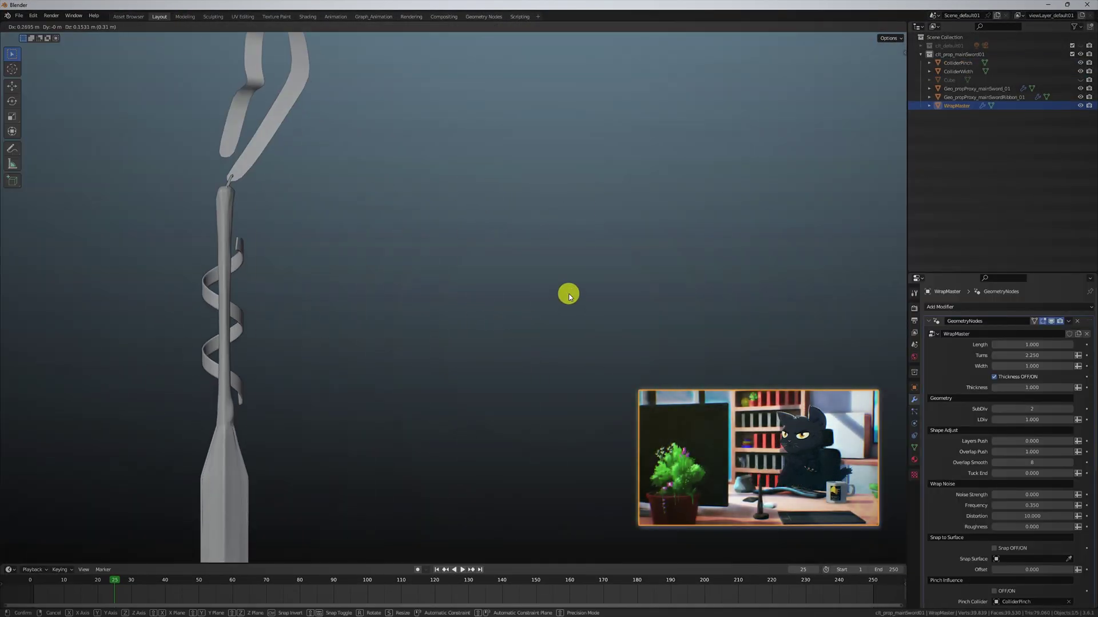
scroll(956, 486, "down", 3)
left_click(1067, 490)
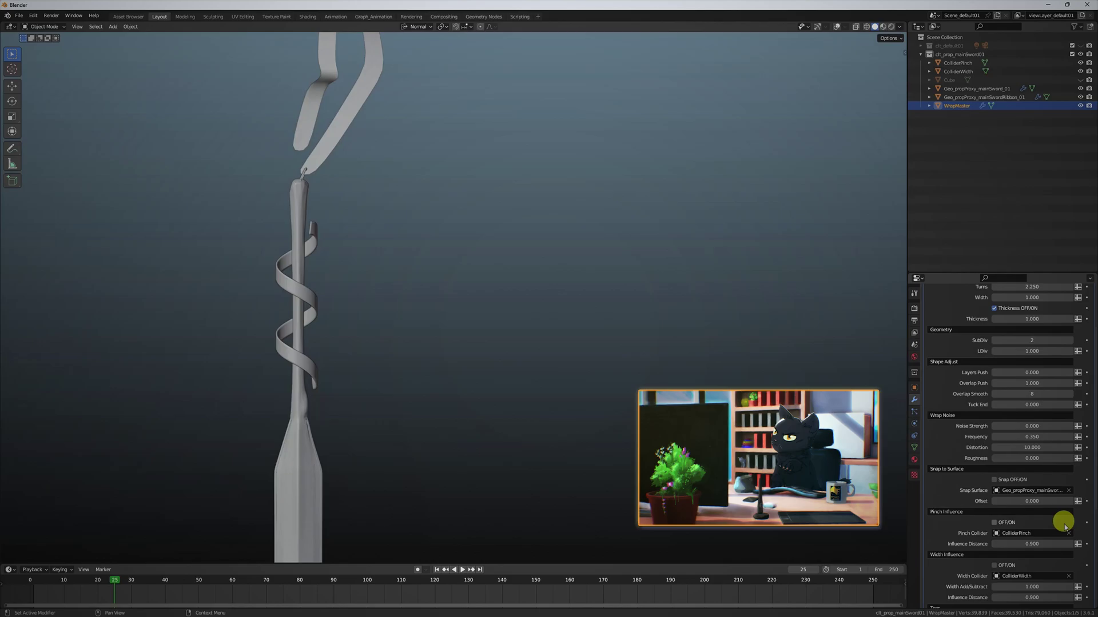
key("ctrl+z")
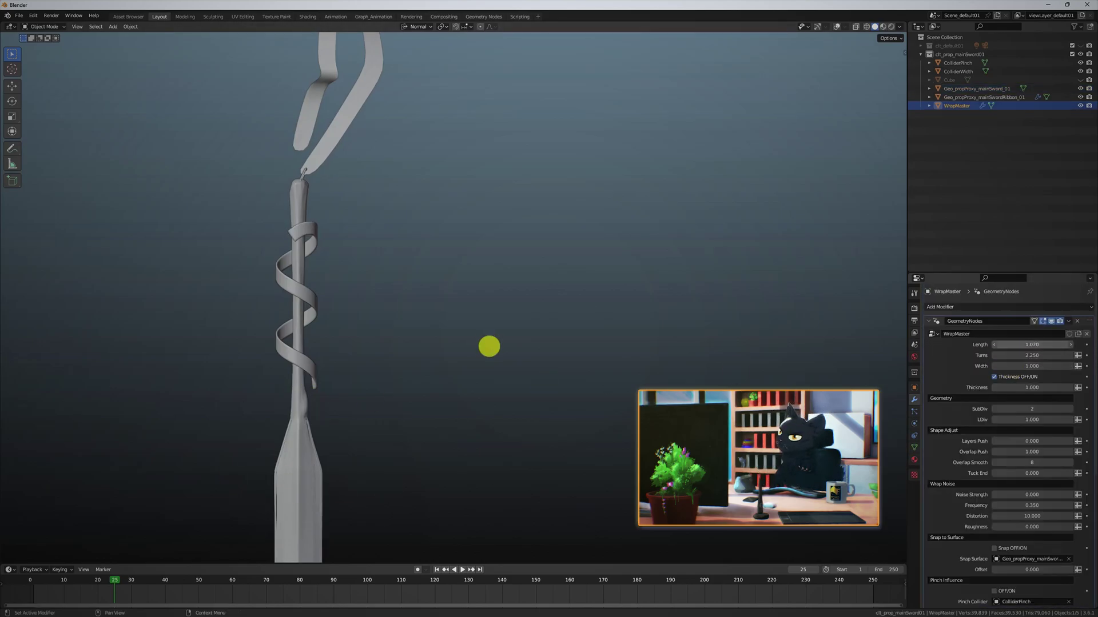
Step: Fit the wrap's base mesh around the sword handle, using 2.4 turns and a thickness of -1.72
key("Tab")
scroll(502, 436, "up", 4)
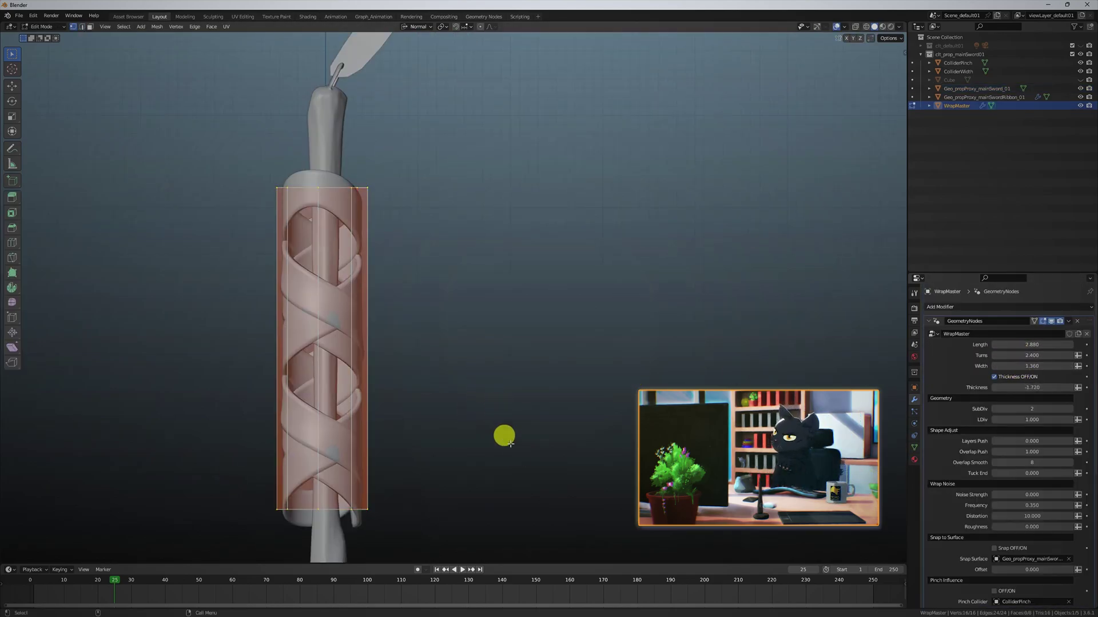
scroll(396, 429, "down", 3)
key("KP_Decimal")
key("Tab")
scroll(415, 438, "down", 2)
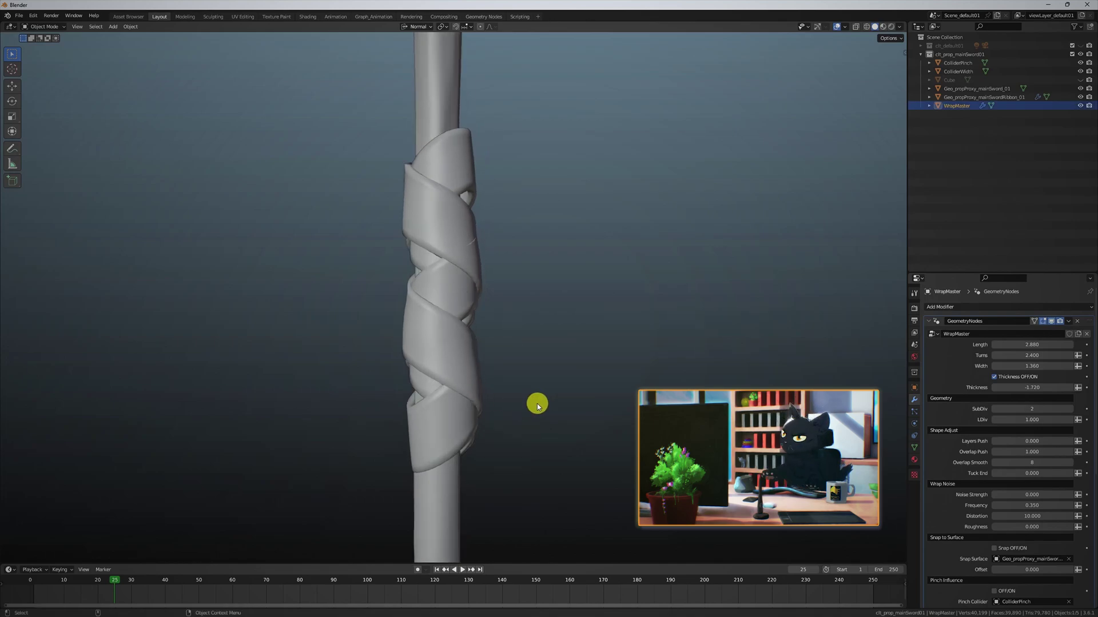
scroll(1035, 531, "down", 1)
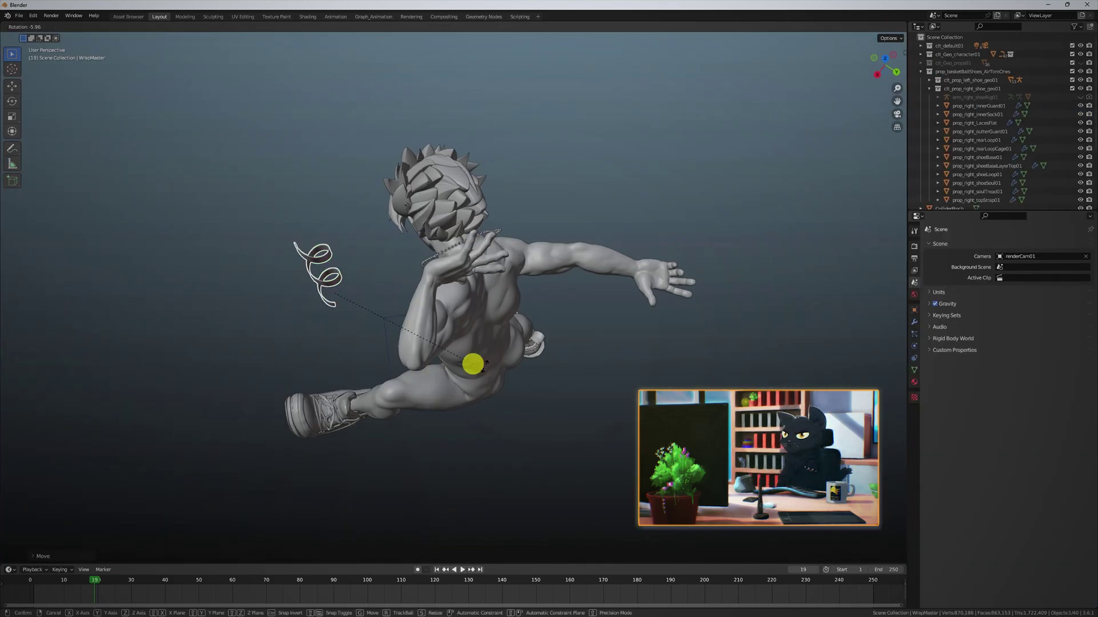
Step: Rotate and fit a second Wrap Master spiral around the character's raised forearm
middle_click_drag(473, 362, 620, 246)
scroll(620, 245, "up", 5)
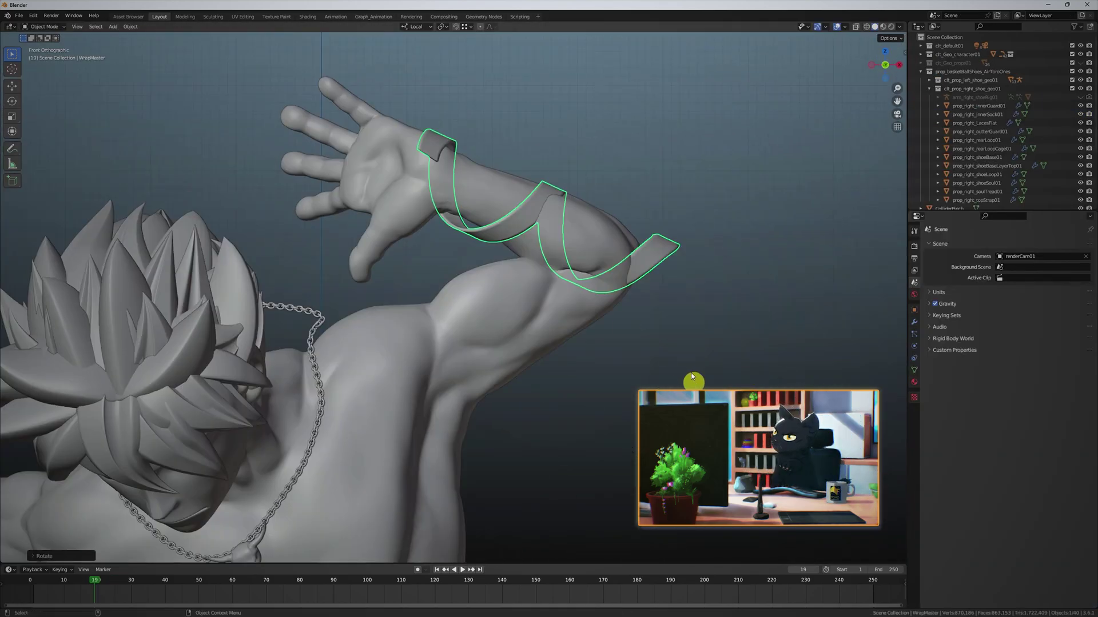
key("Tab")
middle_click_drag(589, 196, 326, 53)
key("s")
key("Escape")
middle_click_drag(526, 135, 456, 224)
key("shift+space")
key("r")
key("ctrl+Tab")
left_click(456, 225)
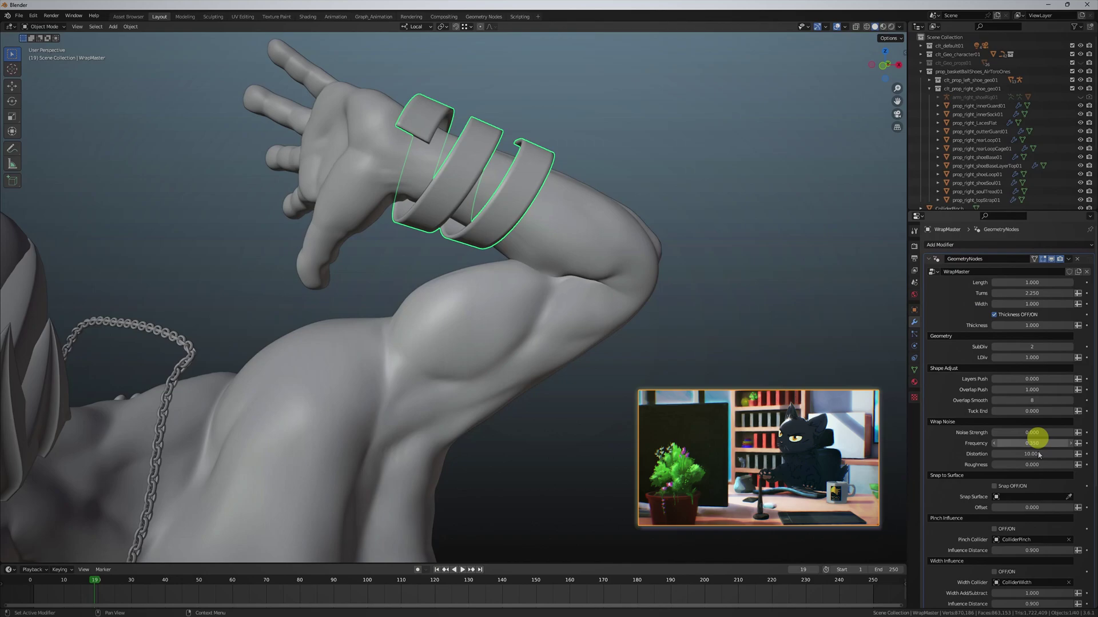
left_click(1064, 539)
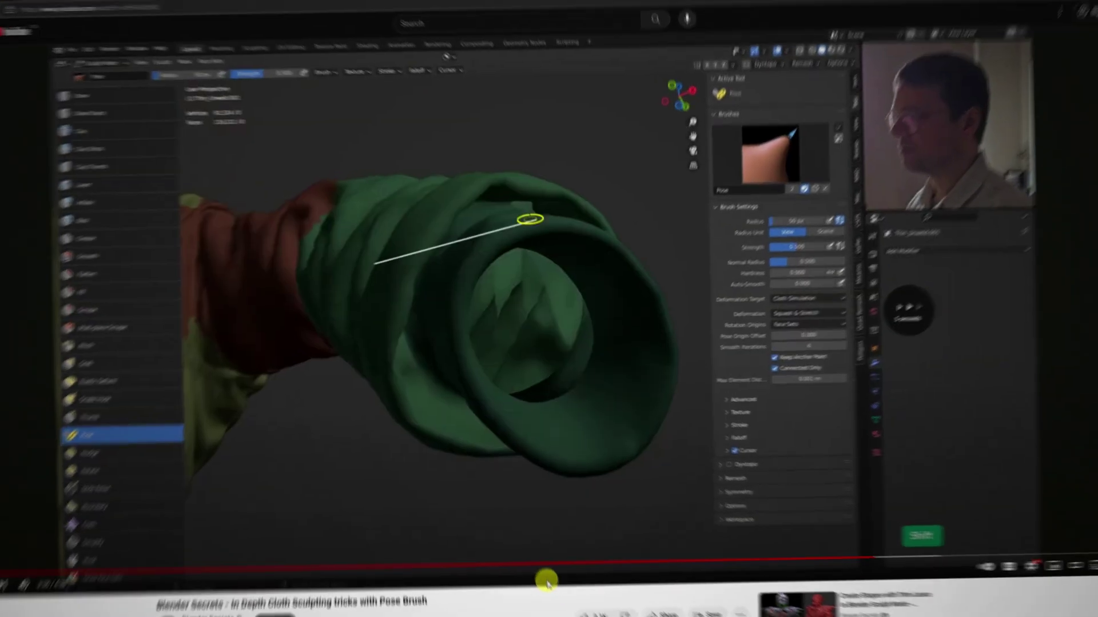
Step: Delete the face loops around the neck and upper arms of the Shirt body copy to detach the torso
left_click(563, 178)
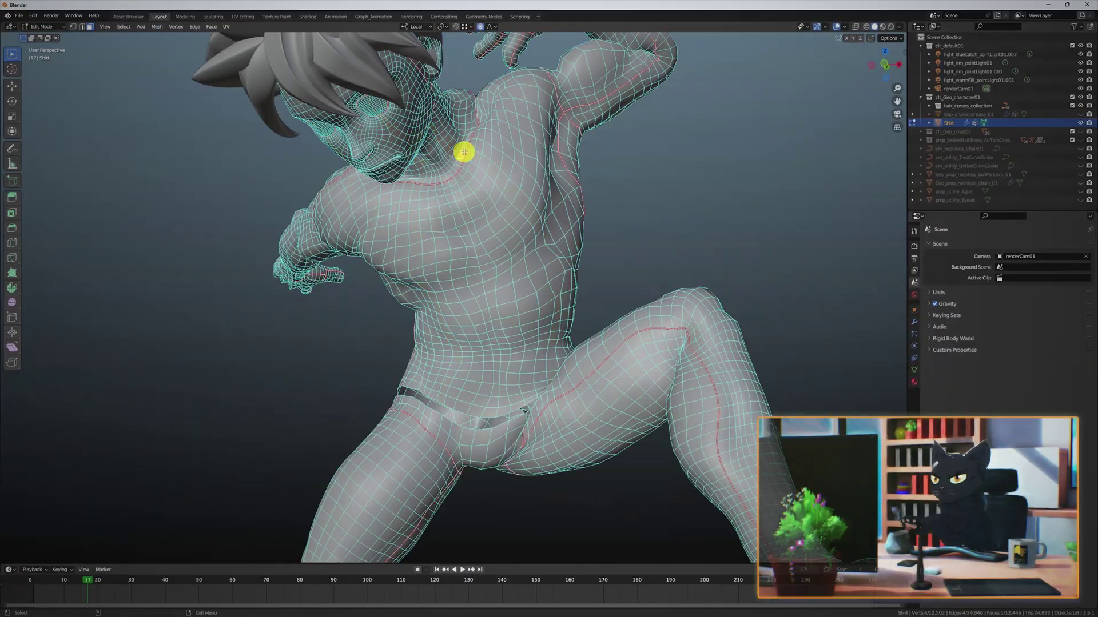
right_click(466, 152)
left_click(466, 153)
middle_click_drag(466, 152, 479, 245)
key("ctrl+Tab")
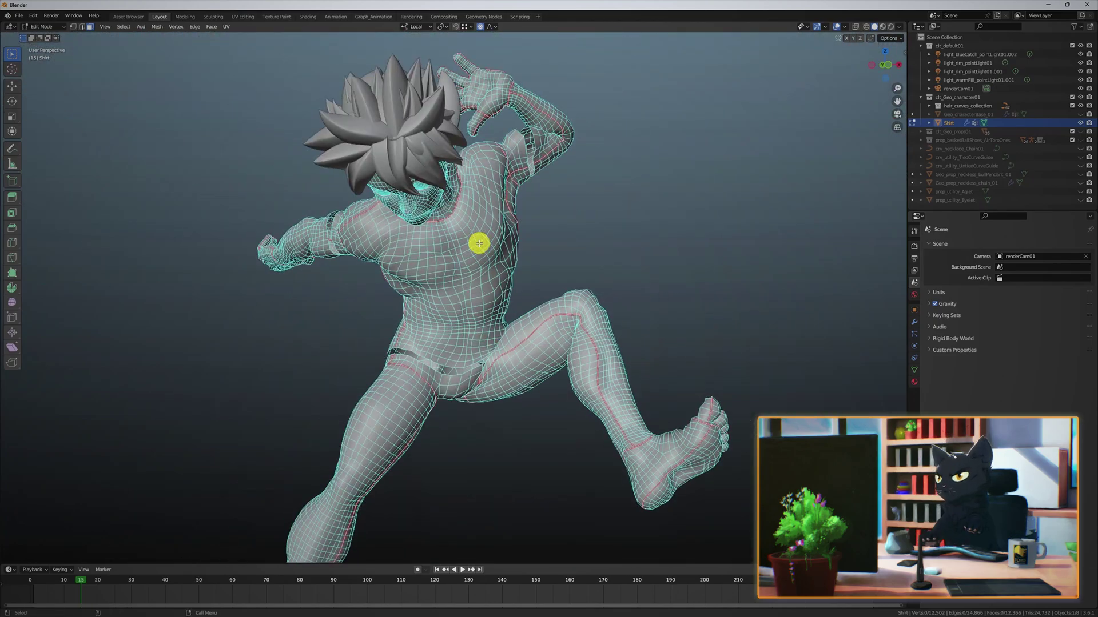
key("Escape")
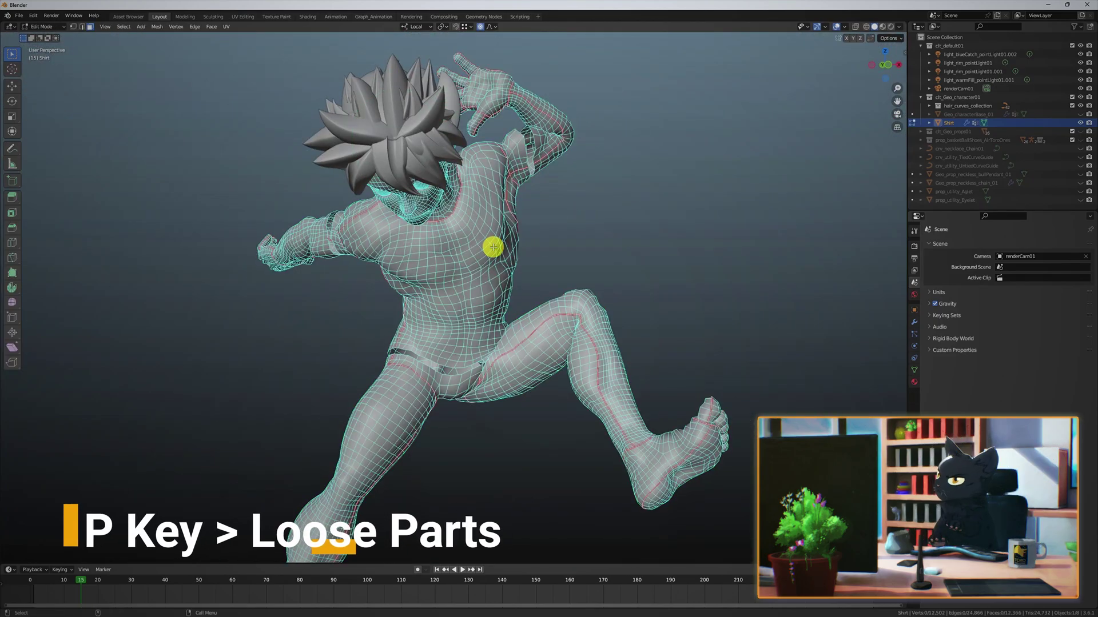
Step: Select the whole Shirt mesh and separate it by loose parts
key("a")
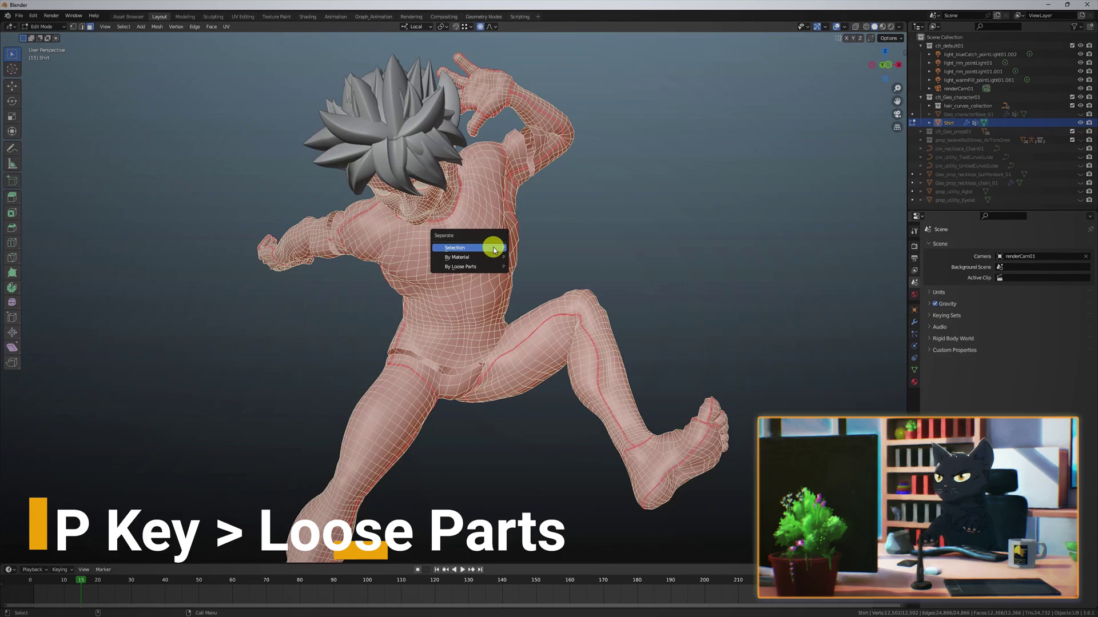
left_click(477, 273)
left_click(439, 271)
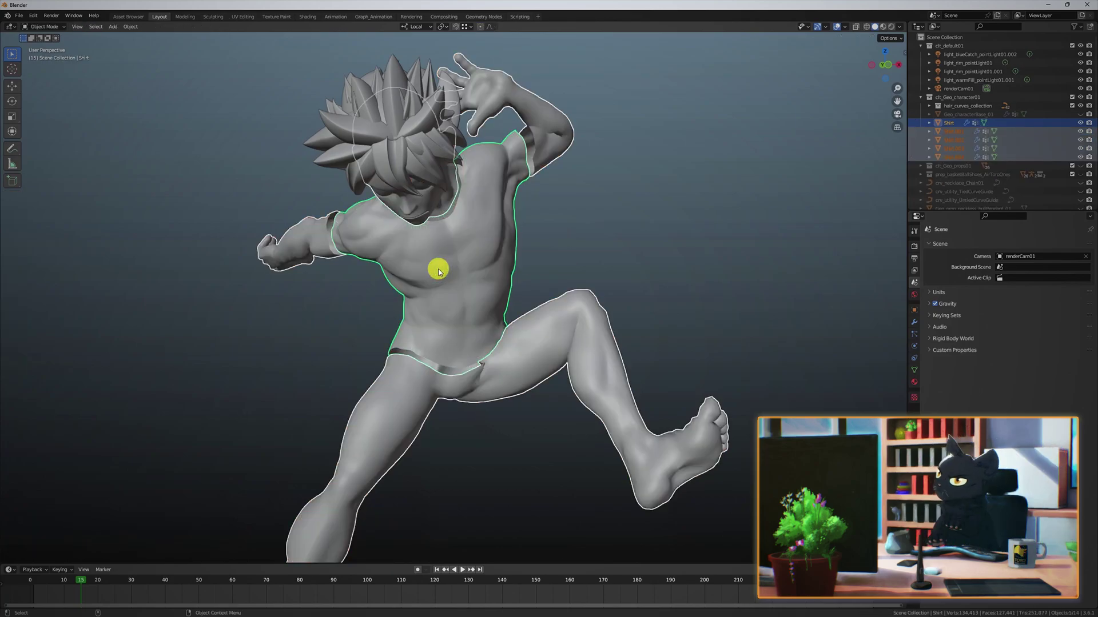
Step: Delete the separated head, arm and leg pieces so only the torso remains as the shirt, and frame it
left_click(648, 256)
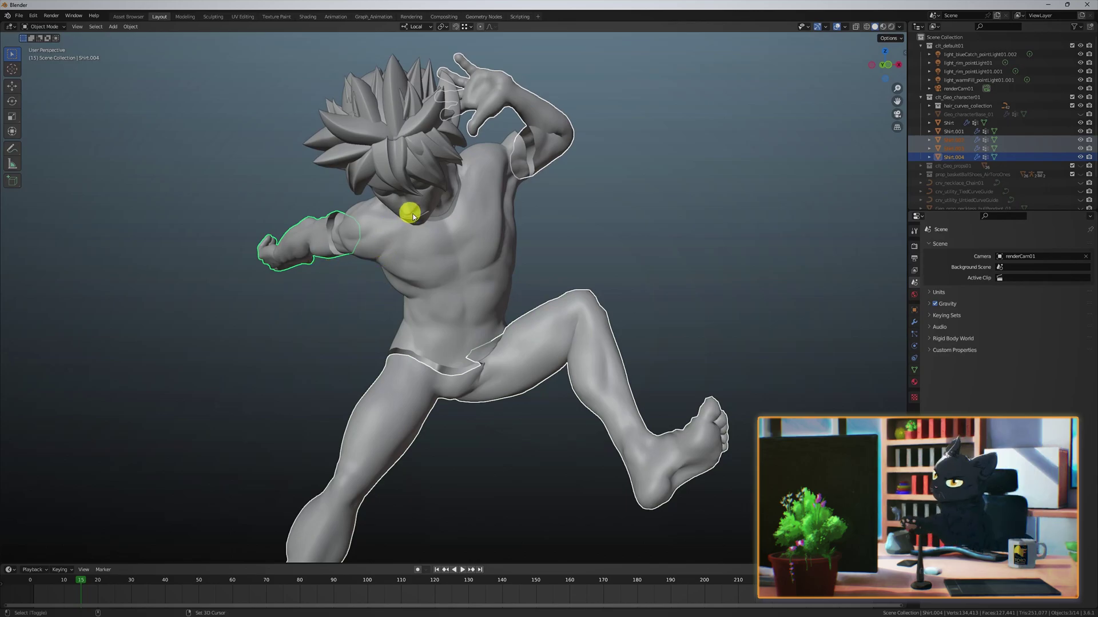
key("Delete")
left_click(465, 217)
key("KP_Decimal")
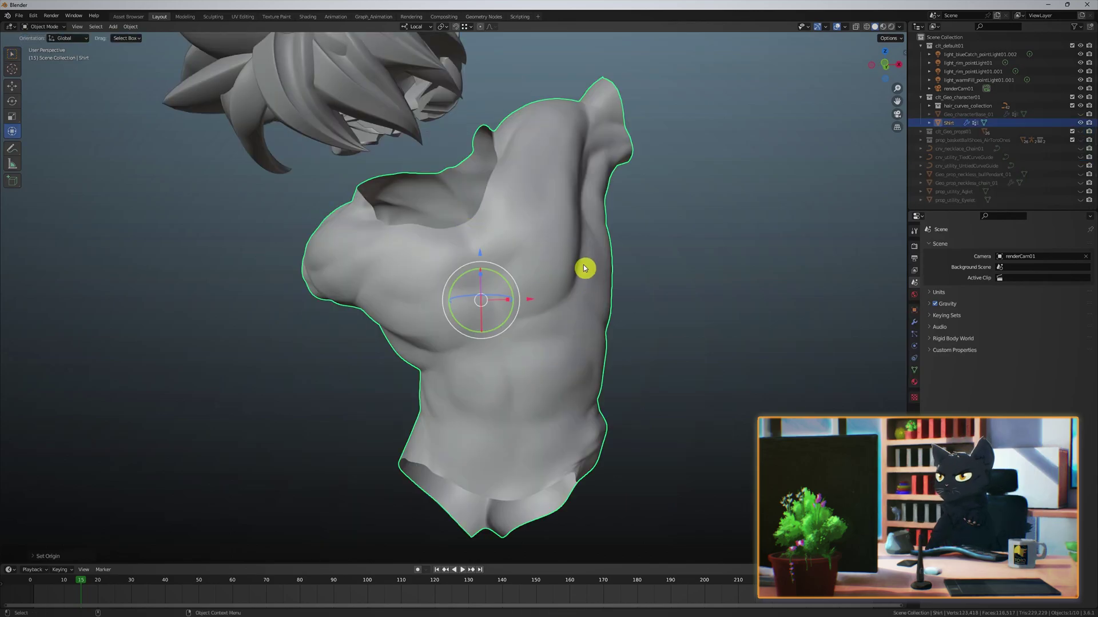
Step: Extrude all faces of the shirt slightly outward with Extrude Along Normals
key("Tab")
key("a")
left_click_drag(12, 197, 91, 239)
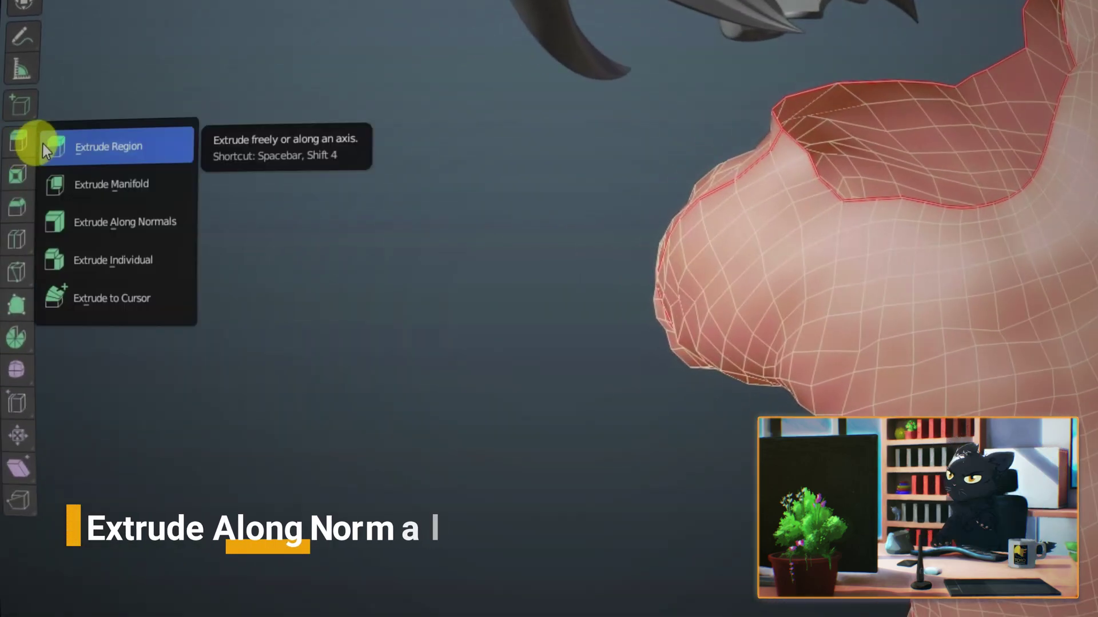
left_click_drag(182, 225, 182, 225)
mouse_move(421, 289)
left_mouse_down()
mouse_move(440, 294)
mouse_move(427, 293)
left_mouse_up()
Step: Separate the extruded outer shell of the shirt into its own object by selection
middle_click_drag(427, 293, 556, 248)
scroll(520, 291, "up", 4)
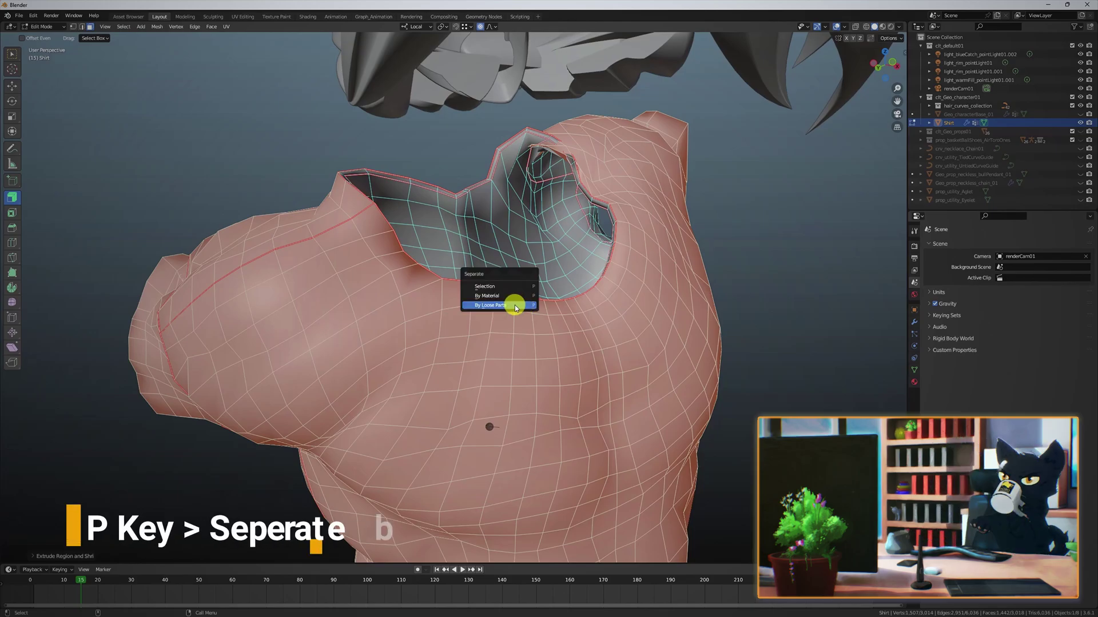
key("s")
key("p")
left_click(513, 288)
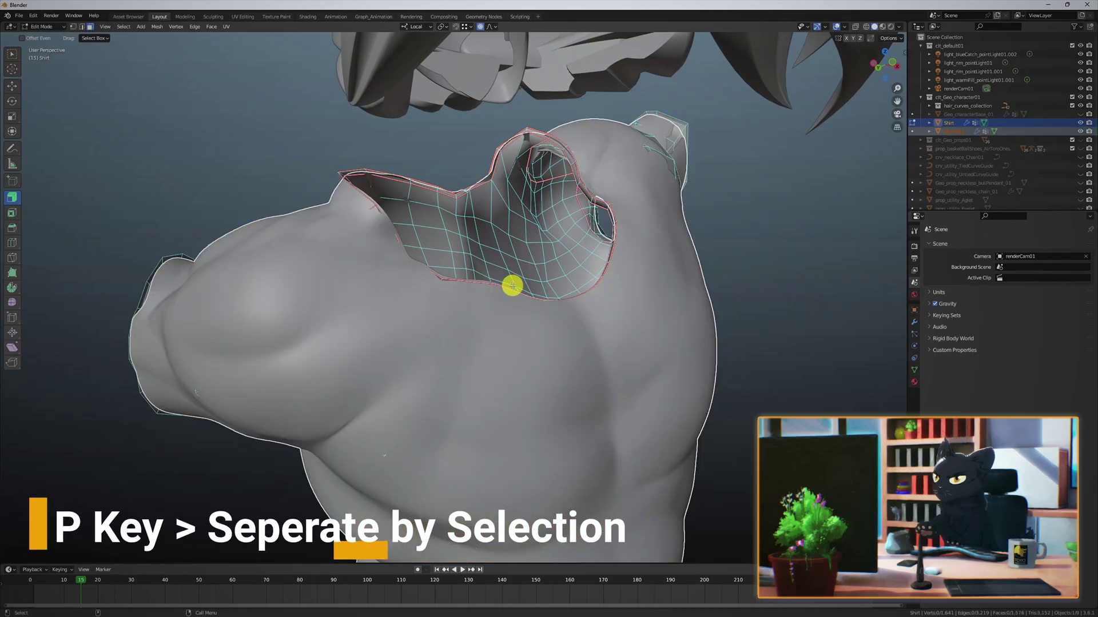
Step: Return to Object Mode and delete the leftover original shirt mesh, keeping the outer shell
middle_click_drag(529, 290, 618, 347)
left_click(536, 324)
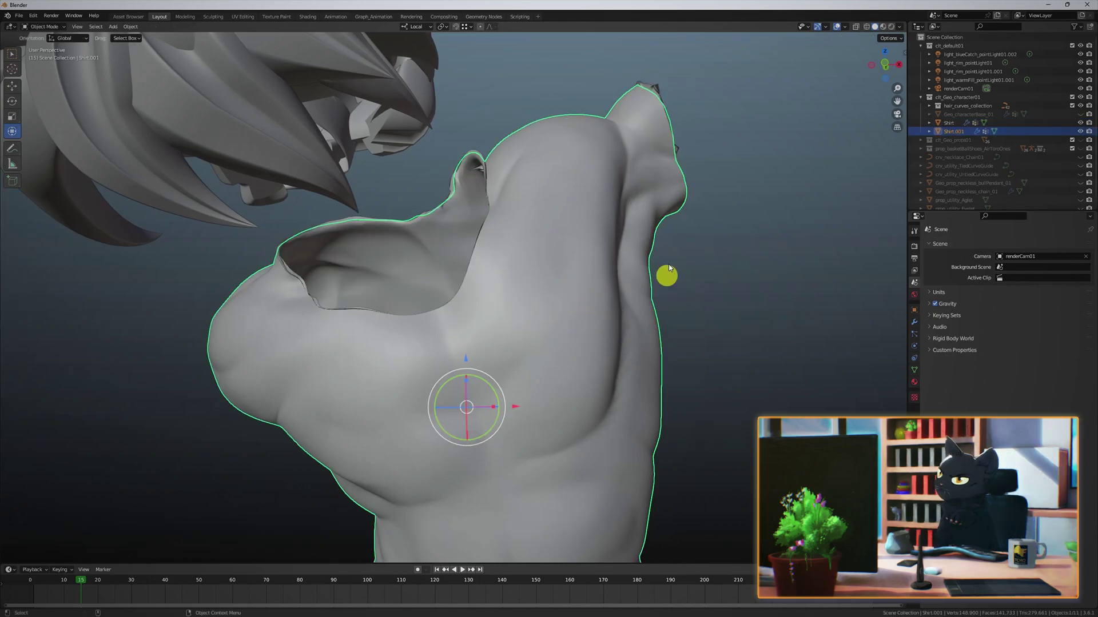
key("Delete")
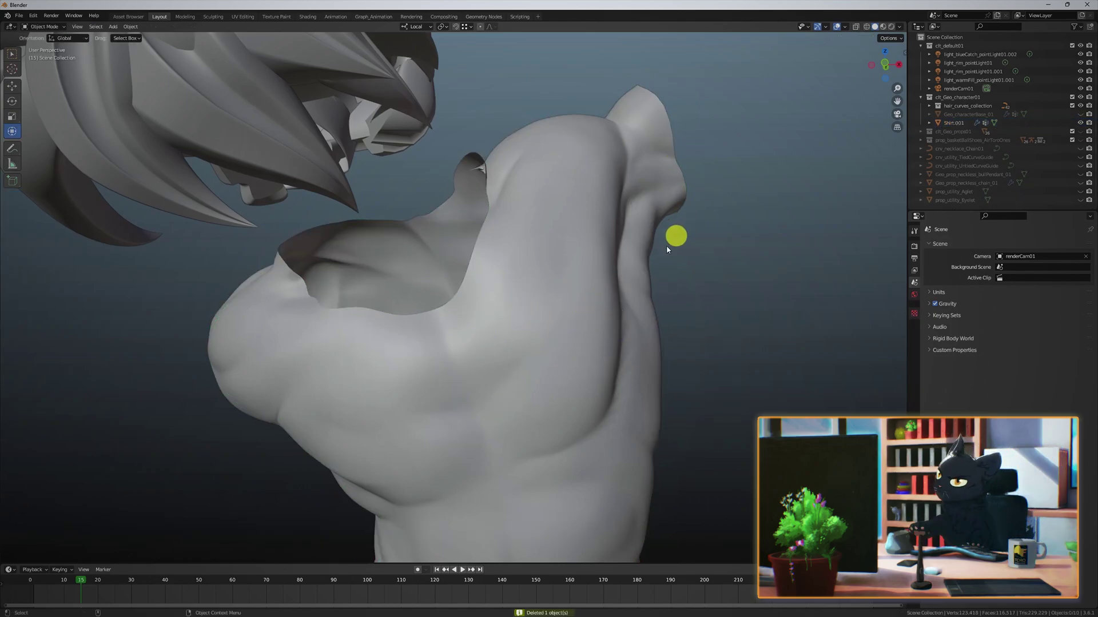
Step: Unhide the base character mesh and display the scene with rendered shading
middle_click_drag(673, 239, 574, 331)
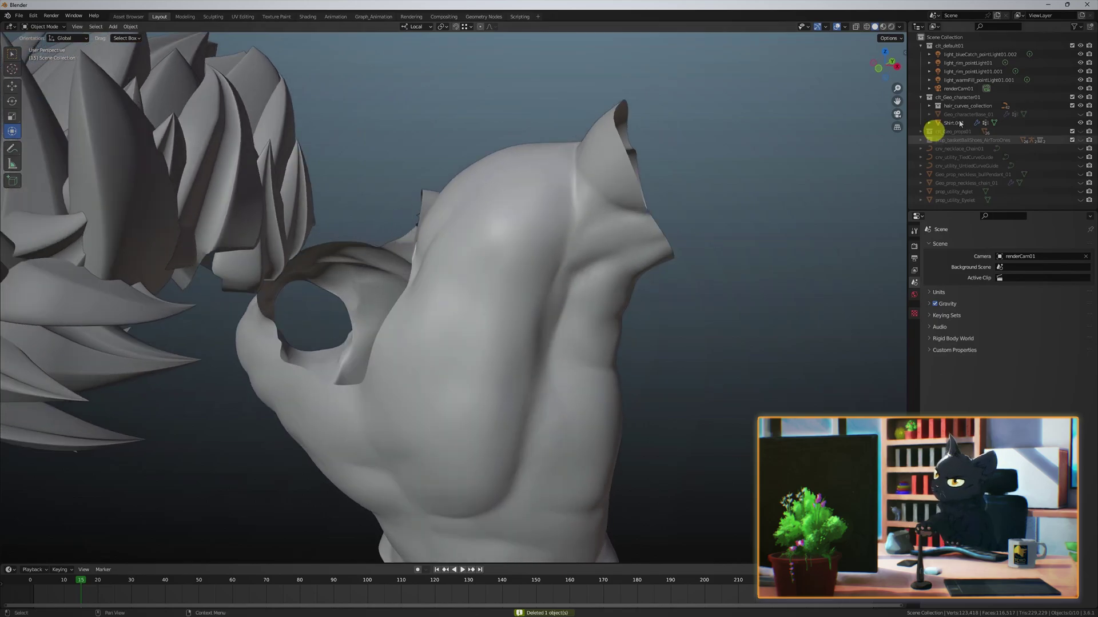
left_click(1080, 115)
mouse_move(858, 267)
middle_mouse_down()
mouse_move(764, 276)
mouse_move(698, 387)
mouse_move(636, 341)
middle_mouse_up()
key("z")
Step: Remove the shirt's inherited skin material slots and assign the Mtl_LightGrey01 material
left_click(953, 123)
left_click(914, 382)
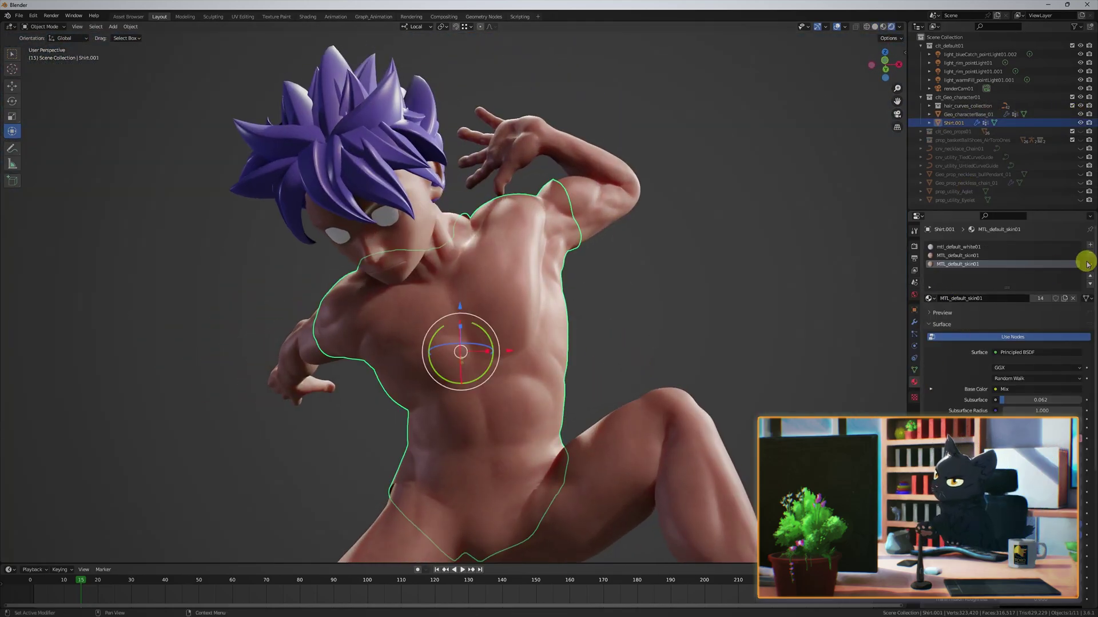
left_click(1090, 253)
left_click(1089, 253)
left_click(929, 280)
left_click(972, 341)
middle_click_drag(571, 320, 537, 321)
scroll(538, 327, "up", 3)
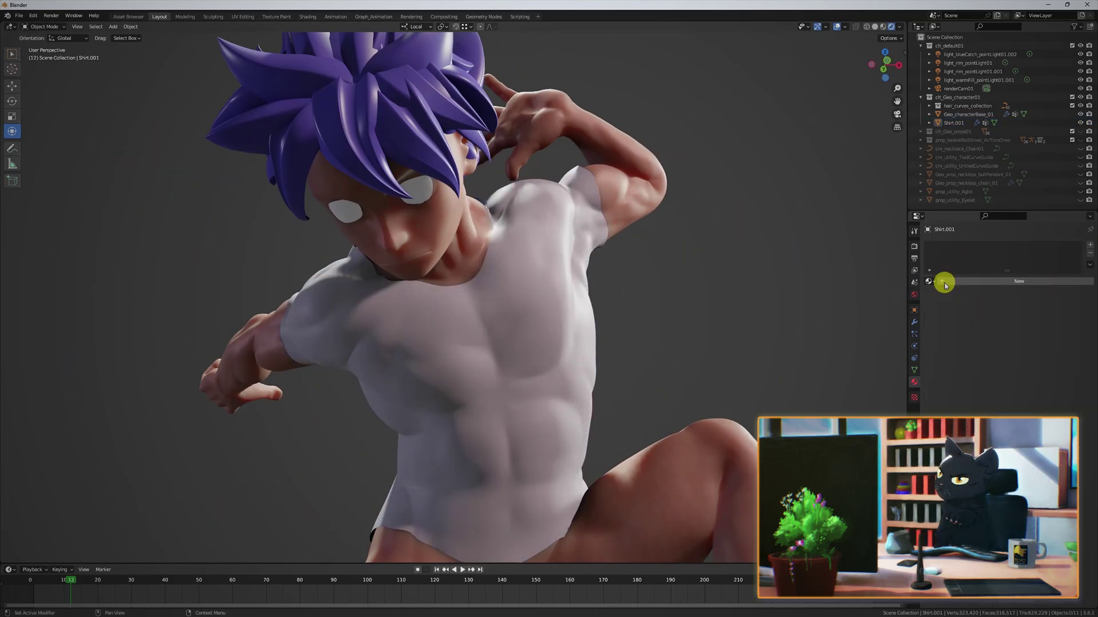
scroll(944, 282, "down", 3, "ctrl")
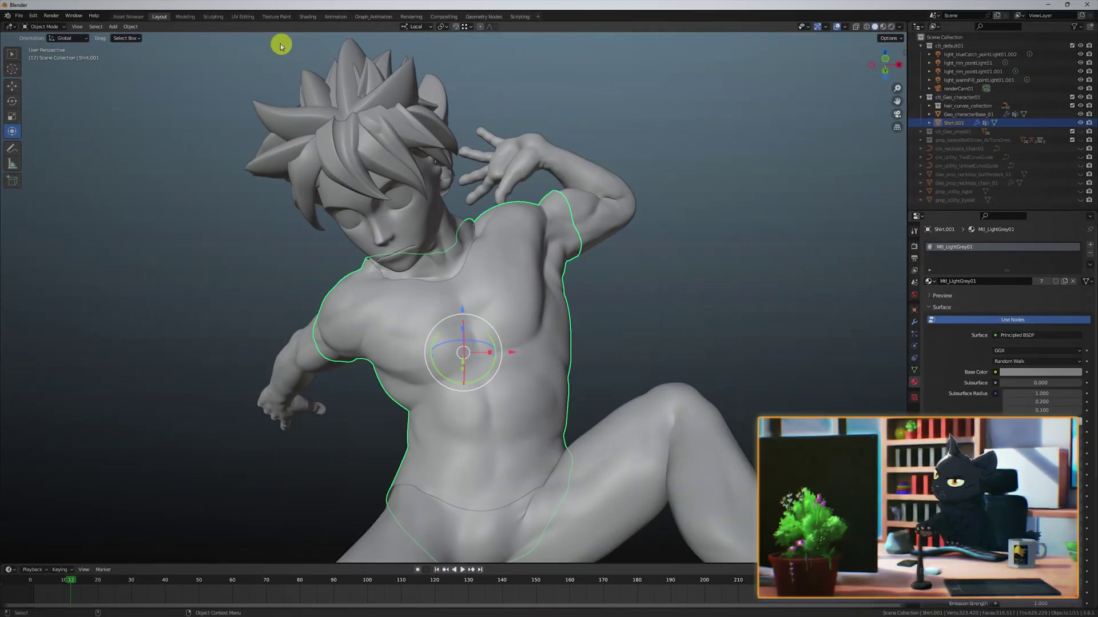
Step: Open the Sculpting workspace and set the viewport shading color to Single
left_click(213, 17)
scroll(438, 245, "up", 10)
left_click(845, 26)
left_click(893, 134)
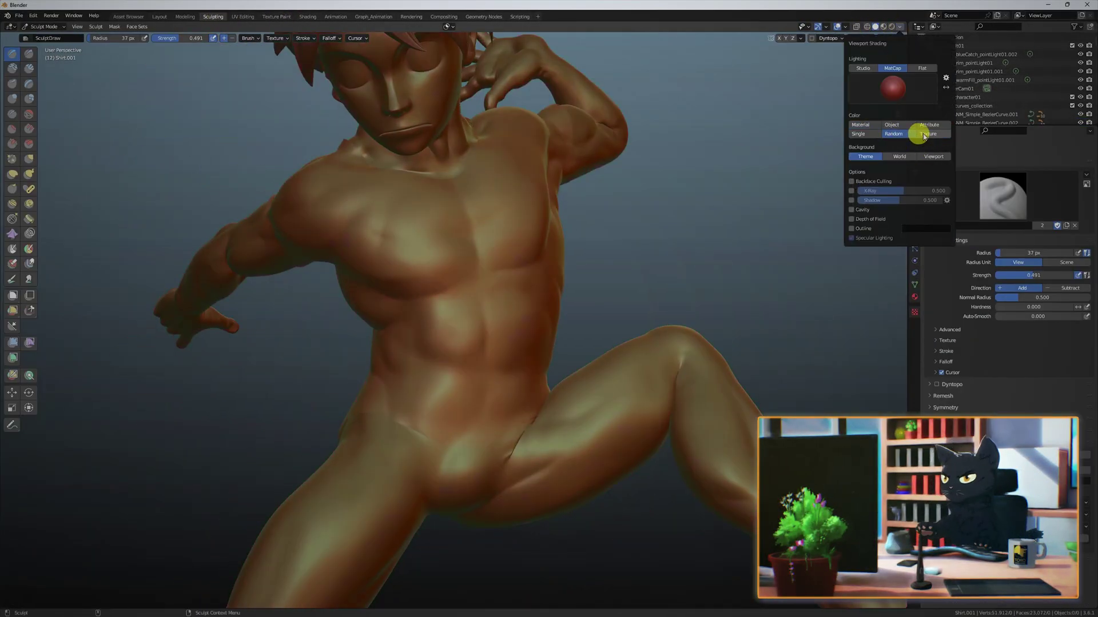
left_click(864, 134)
mouse_move(658, 240)
middle_mouse_down()
mouse_move(468, 287)
mouse_move(560, 269)
middle_mouse_up()
Step: Lower the shirt's Multires viewport and sculpt levels to 0 and choose the Clay Strips brush
left_click(914, 236)
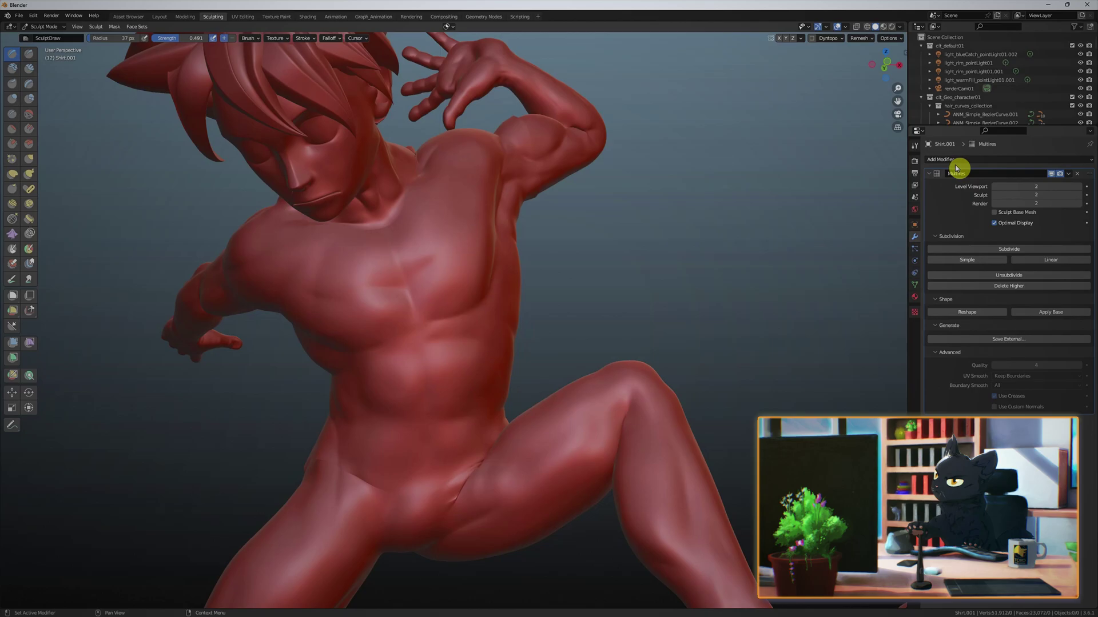
left_click(995, 191)
key("shift+space")
left_click(465, 245)
Step: Build up the shirt around the raised arm's armpit with Clay Strips at sculpt level 1
mouse_move(465, 245)
middle_mouse_down()
mouse_move(490, 221)
mouse_move(379, 204)
middle_mouse_up()
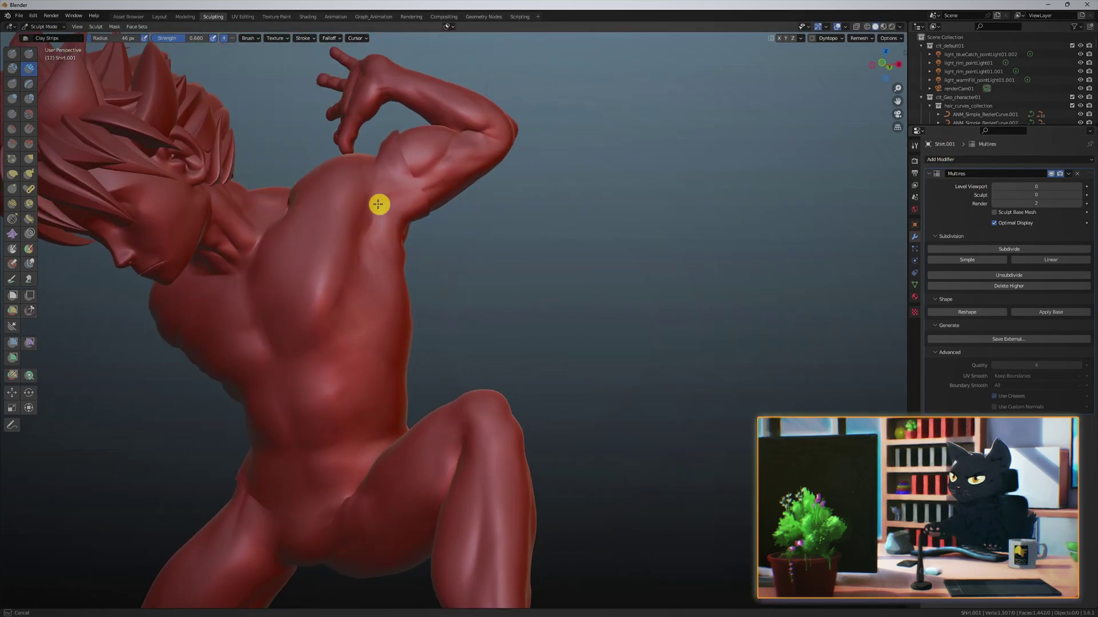
mouse_move(848, 240)
middle_mouse_down()
mouse_move(468, 272)
mouse_move(406, 265)
middle_mouse_up()
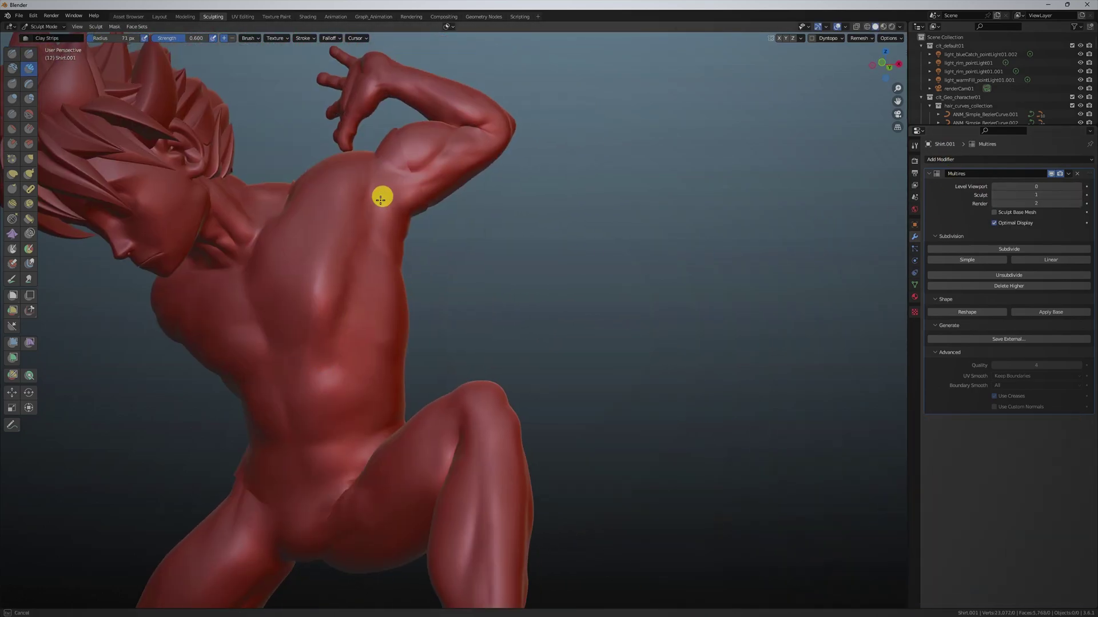
mouse_move(381, 197)
middle_mouse_down()
mouse_move(336, 296)
mouse_move(591, 218)
mouse_move(554, 299)
mouse_move(600, 378)
mouse_move(465, 299)
mouse_move(558, 363)
mouse_move(449, 354)
middle_mouse_up()
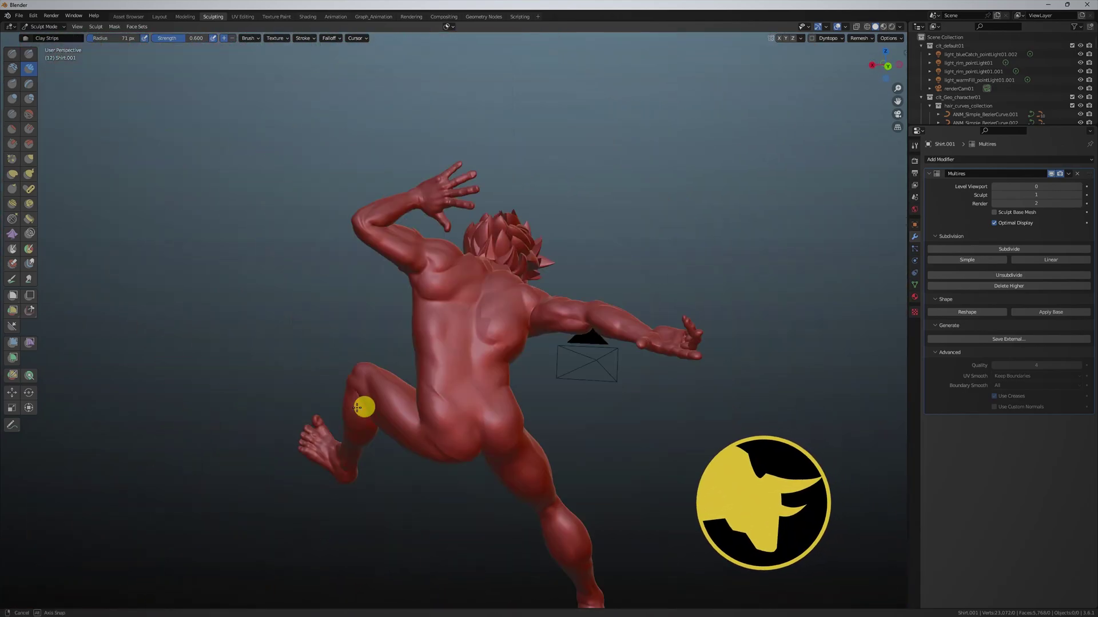
mouse_move(363, 407)
middle_mouse_down()
mouse_move(453, 321)
mouse_move(595, 326)
mouse_move(668, 408)
middle_mouse_up()
Step: Sculpt the back of the shirt with the Layer brush at 0.186 strength and sculpt level 2
key("shift+space")
left_click(568, 277)
key("shift+f")
left_click(534, 272)
middle_click_drag(534, 272, 602, 335)
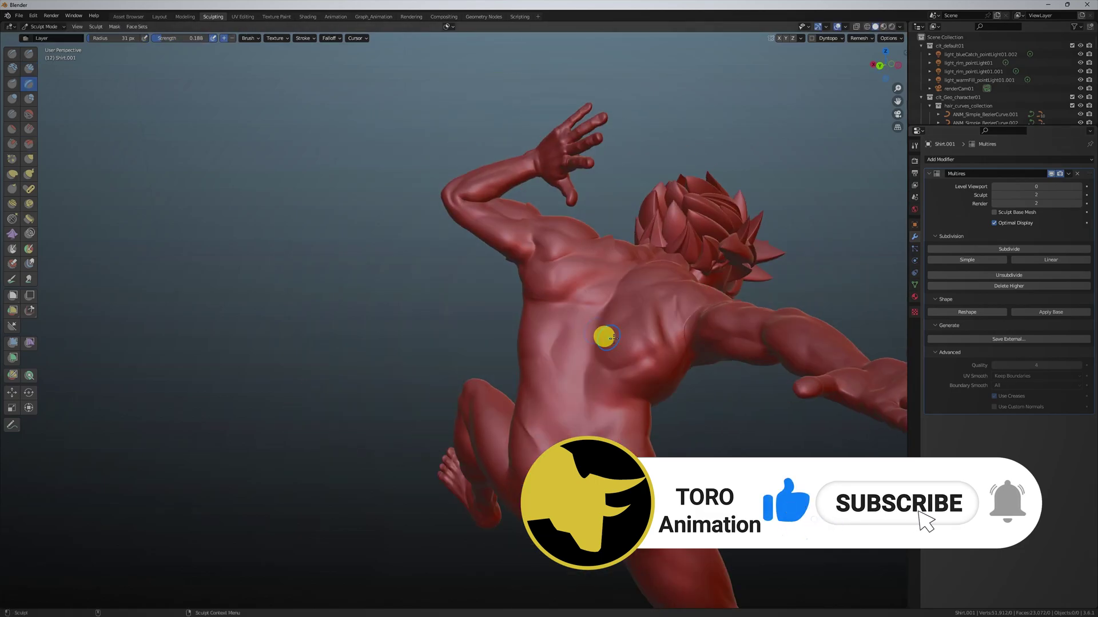
scroll(592, 376, "up", 5)
scroll(592, 376, "down", 5)
Step: Fill in the muscle hollows on the shirt's back and chest with an 85 px Fill/Deepen brush
mouse_move(592, 377)
middle_mouse_down()
mouse_move(417, 191)
mouse_move(299, 353)
mouse_move(468, 262)
mouse_move(453, 267)
mouse_move(581, 223)
mouse_move(549, 240)
middle_mouse_up()
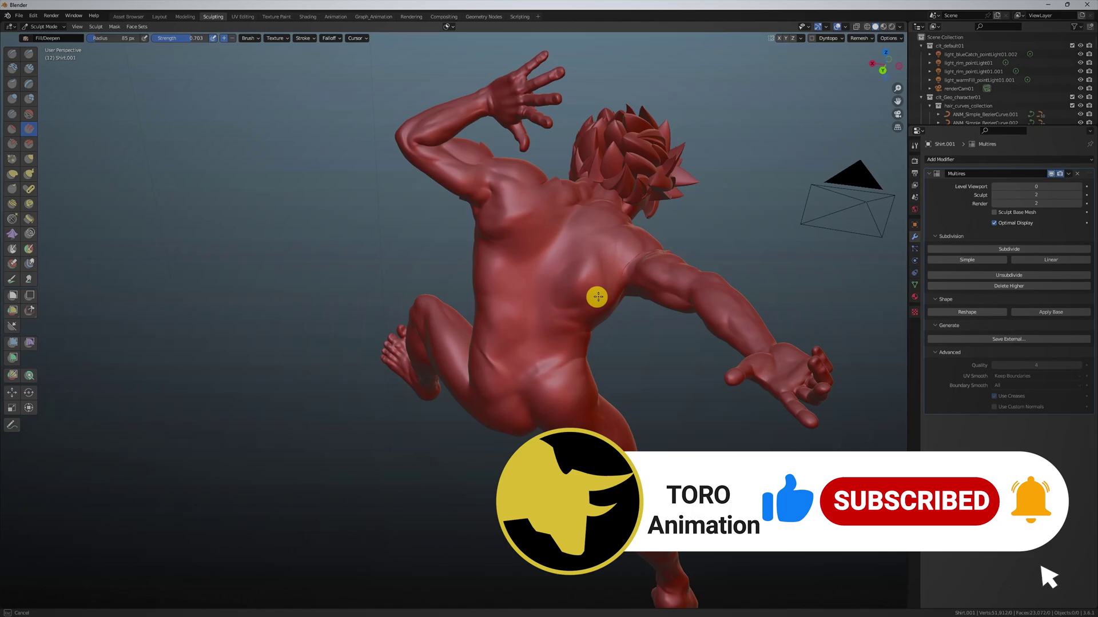
scroll(595, 294, "up", 3)
mouse_move(595, 294)
middle_mouse_down()
mouse_move(529, 93)
mouse_move(513, 265)
mouse_move(463, 266)
middle_mouse_up()
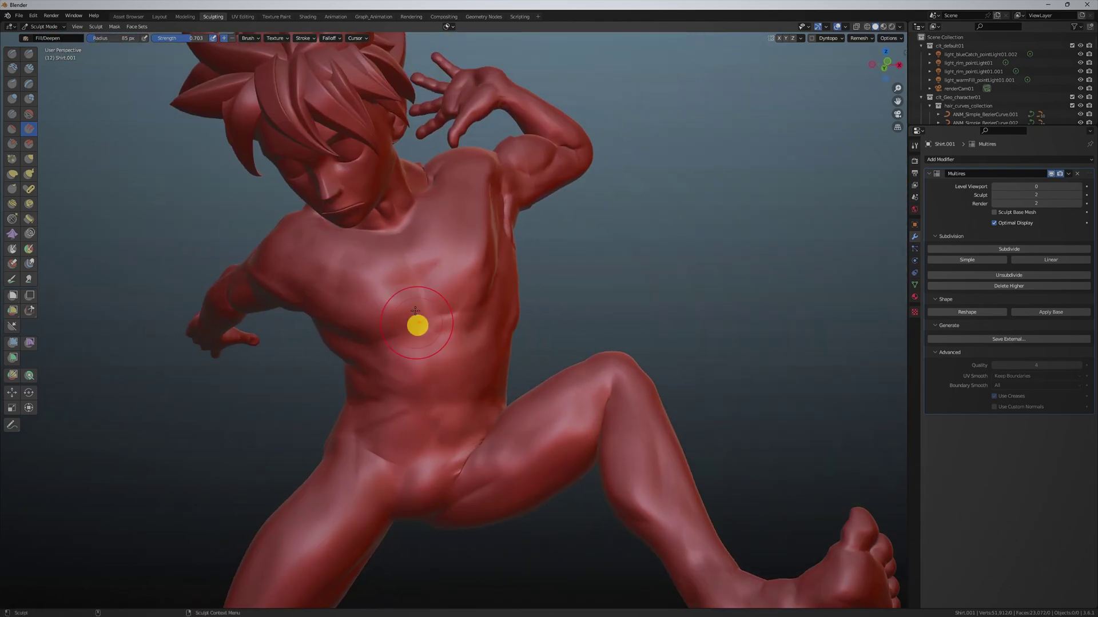
scroll(416, 312, "down", 4)
Step: Lower the sculpt level by one, choose the Cloth brush and set its deformation to Grab
key("shift+space")
key("Page_Down")
key("shift+space")
left_click(561, 265)
left_click(915, 145)
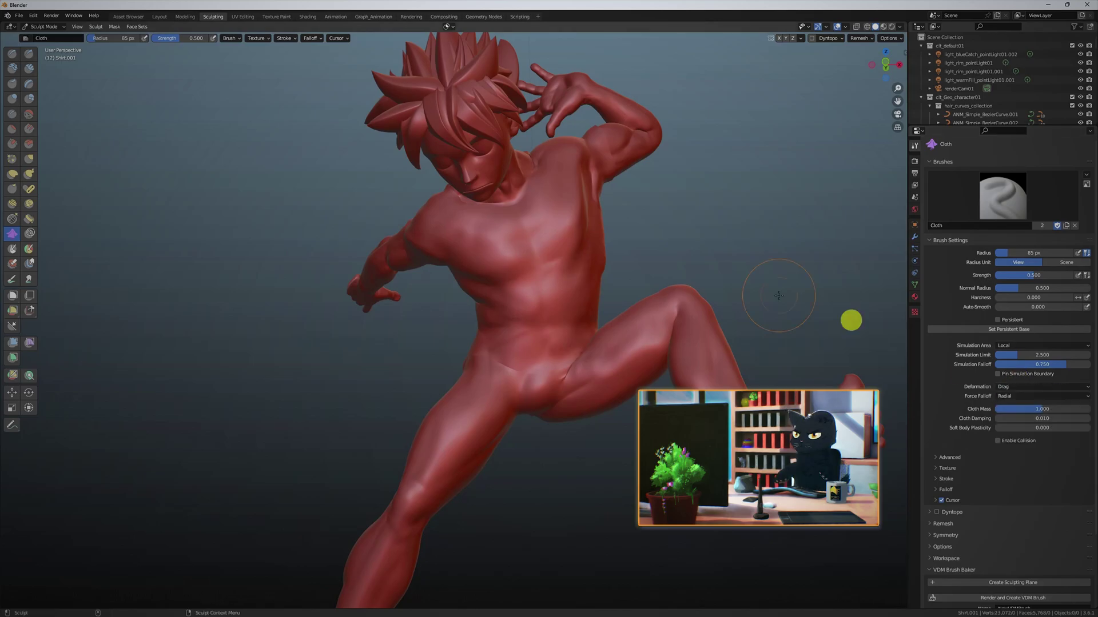
mouse_move(585, 196)
middle_mouse_down()
mouse_move(482, 255)
mouse_move(497, 269)
mouse_move(524, 250)
mouse_move(634, 270)
mouse_move(548, 358)
mouse_move(686, 366)
middle_mouse_up()
left_click(1042, 387)
left_click(1024, 446)
Step: Pull the shirt's lower back and hem away from the body with a 140 px Cloth brush, refining the shape with Grab
key("f")
left_click(393, 400)
mouse_move(392, 400)
middle_mouse_down()
mouse_move(345, 309)
mouse_move(297, 390)
mouse_move(478, 423)
mouse_move(629, 385)
mouse_move(564, 367)
mouse_move(485, 418)
mouse_move(400, 350)
mouse_move(314, 327)
middle_mouse_up()
key("f")
left_click(553, 373)
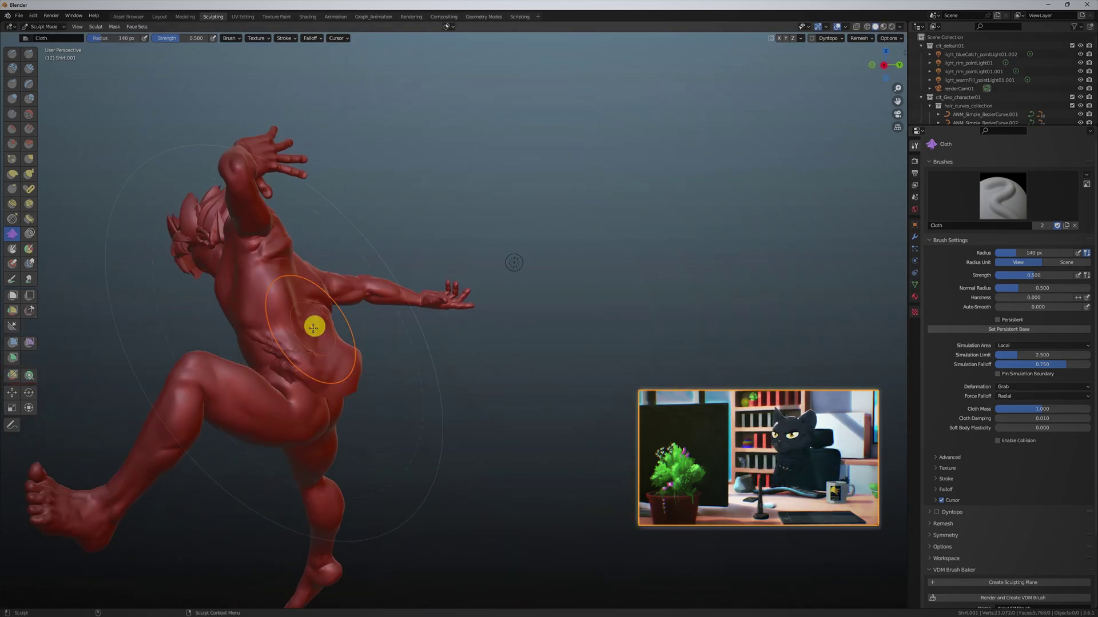
mouse_move(323, 262)
middle_mouse_down()
mouse_move(444, 243)
mouse_move(537, 353)
middle_mouse_up()
key("g")
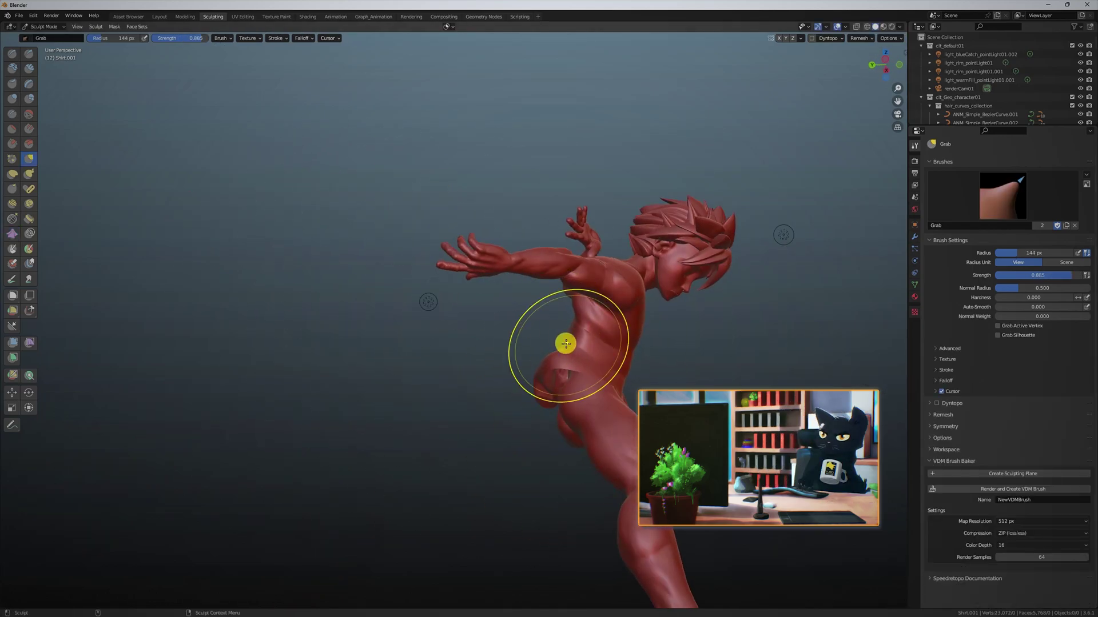
left_click(914, 236)
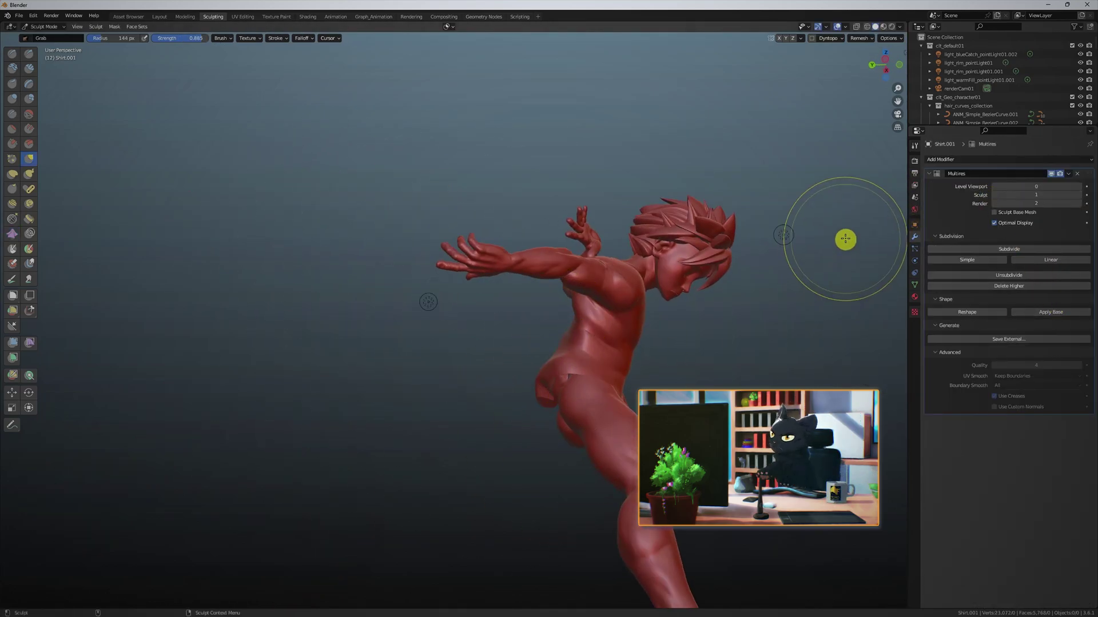
Step: Set the shirt's sculpt level to 2 and shape folds around the waist and side with an 84 px Cloth brush
left_click(915, 145)
key("shift+space")
left_click(734, 383)
mouse_move(462, 376)
middle_mouse_down()
mouse_move(514, 407)
mouse_move(399, 372)
mouse_move(453, 434)
mouse_move(478, 380)
mouse_move(508, 404)
mouse_move(498, 480)
middle_mouse_up()
left_click(914, 236)
left_click(994, 195)
middle_click_drag(482, 380, 491, 346)
key("f")
left_click(513, 347)
mouse_move(659, 322)
middle_mouse_down()
mouse_move(223, 388)
mouse_move(274, 338)
mouse_move(522, 343)
mouse_move(584, 277)
mouse_move(589, 251)
middle_mouse_up()
scroll(588, 252, "down", 3)
mouse_move(866, 270)
middle_mouse_down()
mouse_move(787, 335)
mouse_move(647, 266)
middle_mouse_up()
Step: Set the Cloth brush deformation to Pinch Perpendicular and sculpt creases into the shirt's side and back at 0.109 strength
left_click(914, 150)
left_click(1018, 387)
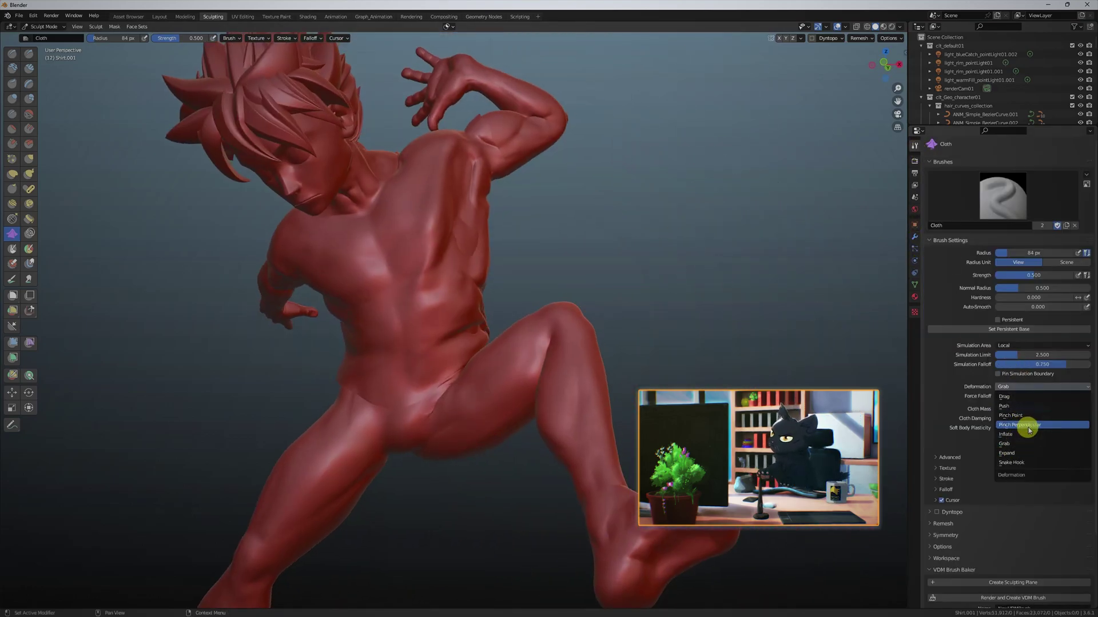
middle_click_drag(444, 173, 347, 318)
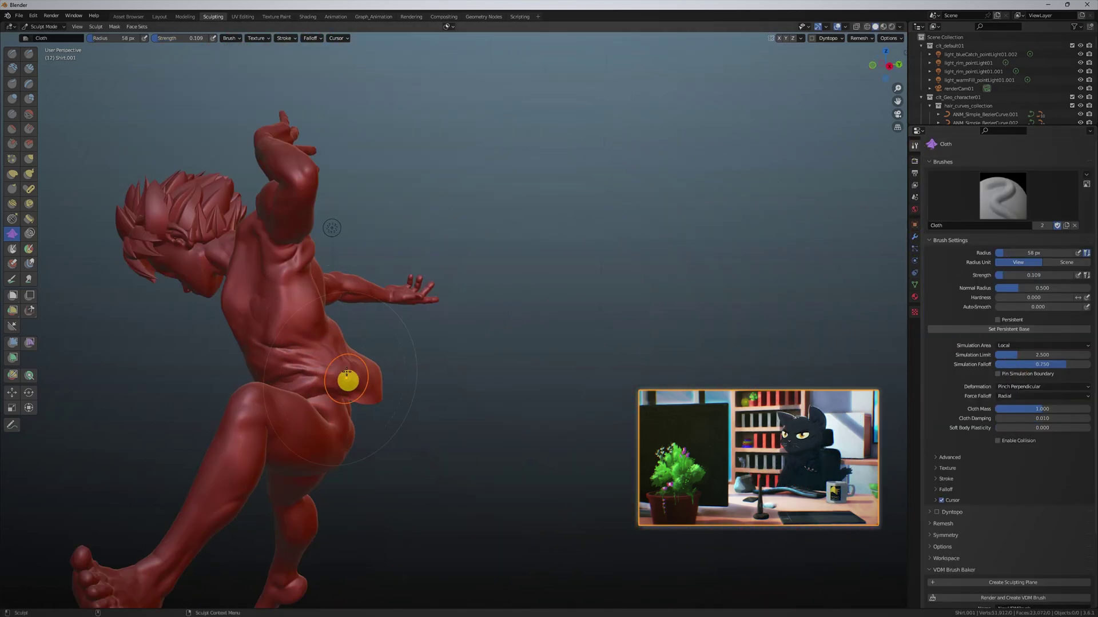
mouse_move(347, 377)
middle_mouse_down()
mouse_move(379, 290)
mouse_move(482, 176)
mouse_move(482, 228)
middle_mouse_up()
scroll(483, 227, "up", 3)
Step: Scrape the shirt's chest with a 58 px brush at 0.700 strength and adjust the shirt's silhouette with the Grab brush
key("shift+space")
left_click(483, 227)
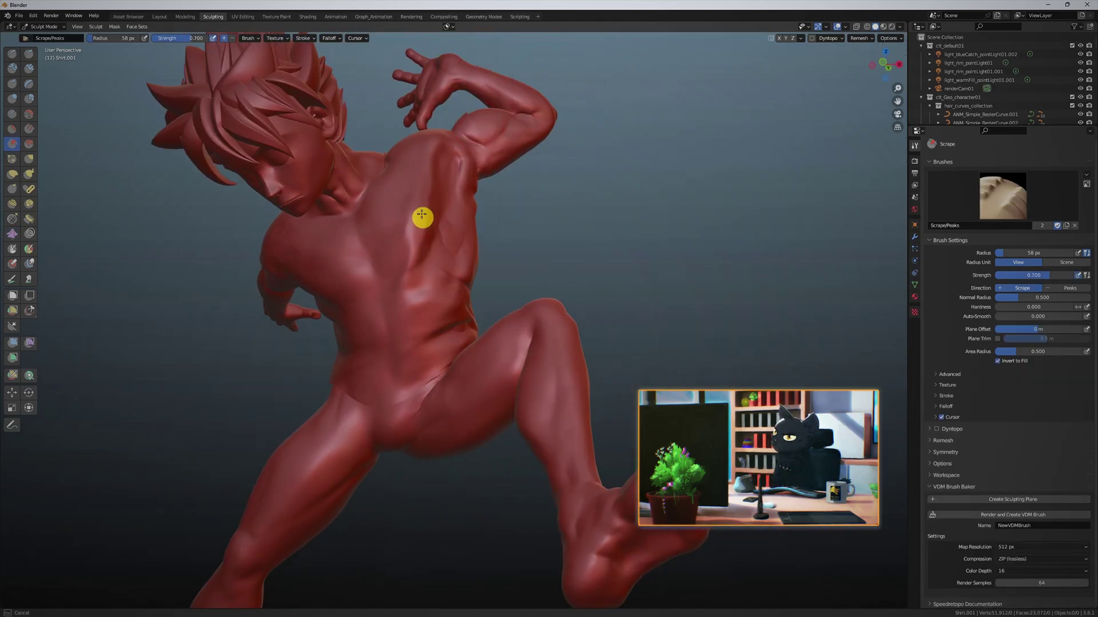
mouse_move(418, 320)
middle_mouse_down()
mouse_move(448, 203)
mouse_move(588, 348)
mouse_move(571, 301)
mouse_move(335, 286)
mouse_move(483, 263)
mouse_move(554, 289)
middle_mouse_up()
key("shift+space")
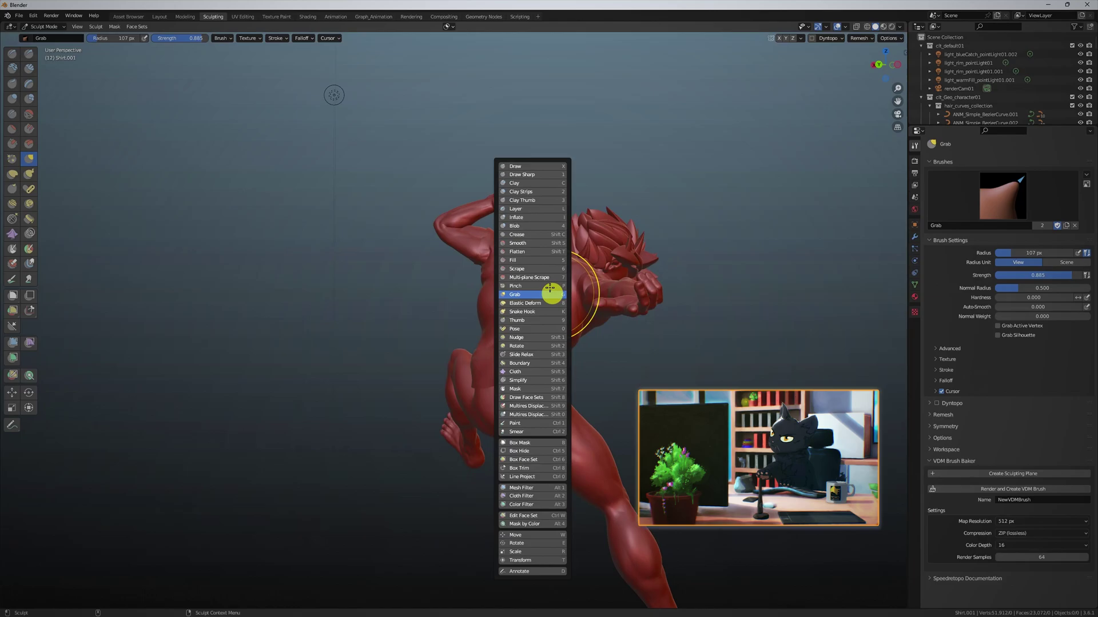
left_click(554, 289)
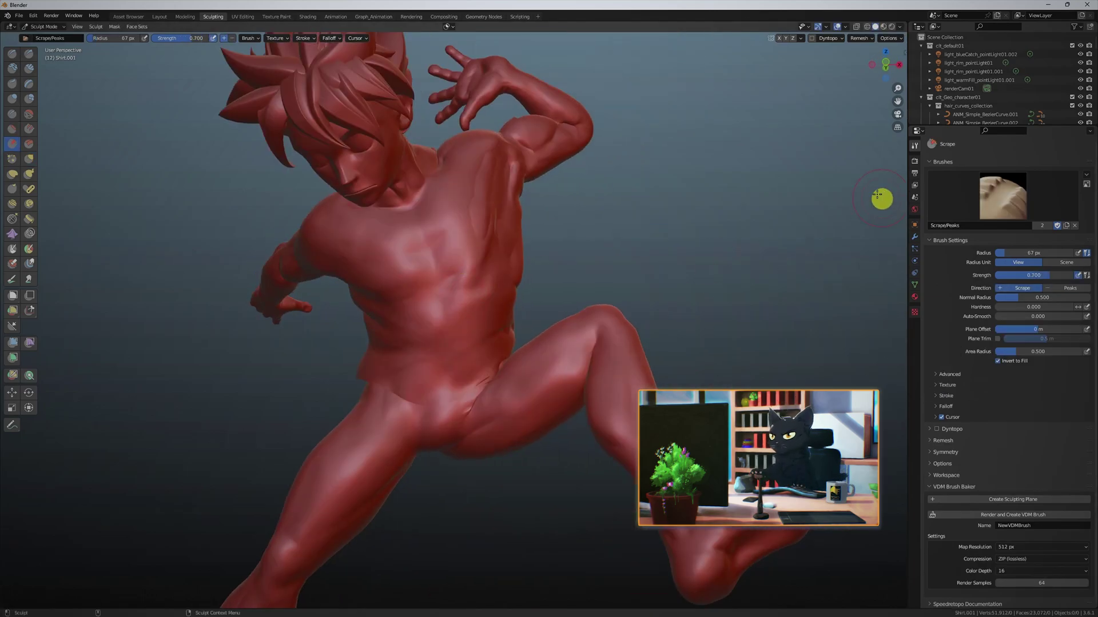
Step: Set the Cloth brush deformation to Inflate and puff up folds on the shirt's back and side at 40 px and 0.109 strength
left_click(1029, 385)
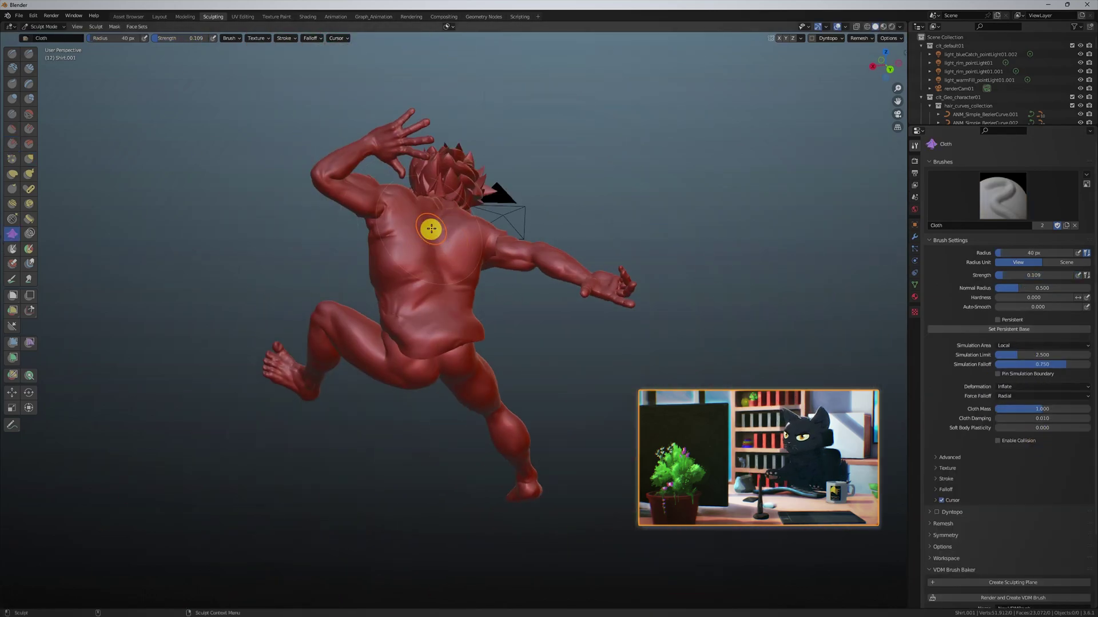
middle_click_drag(431, 229, 319, 284)
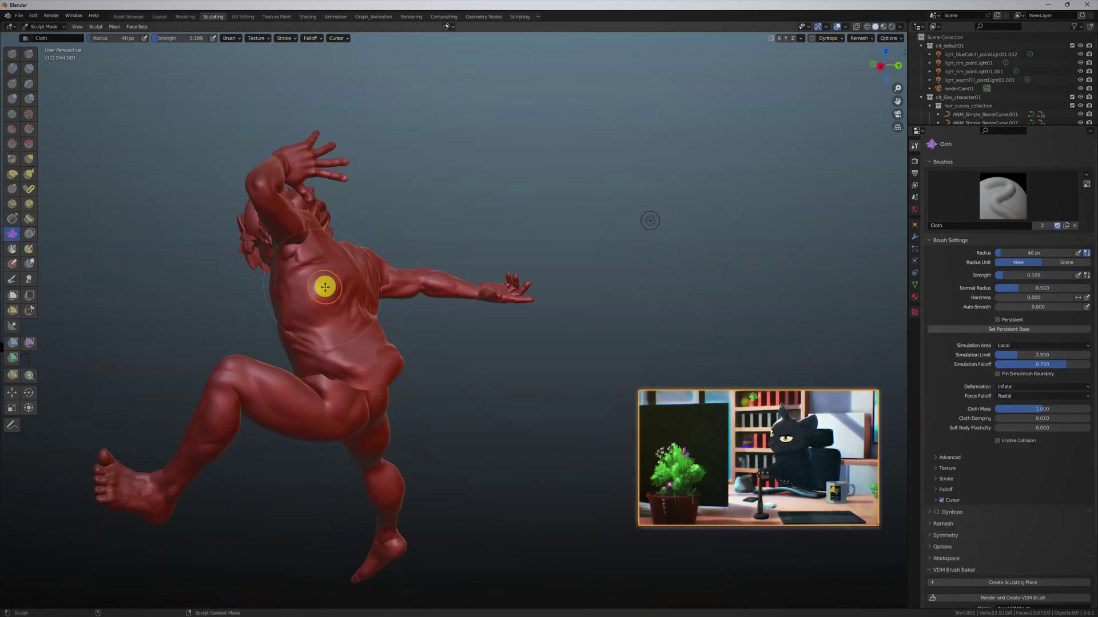
scroll(839, 255, "up", 5)
scroll(838, 255, "down", 5)
middle_click_drag(534, 173, 406, 245)
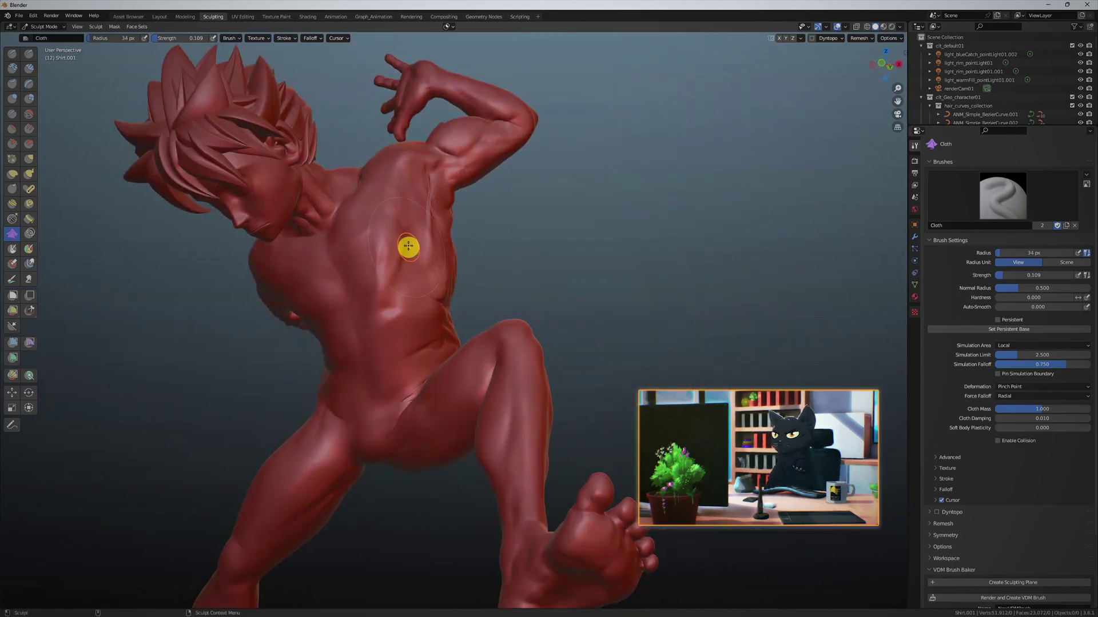
Step: Crease the shirt's back with Cloth Pinch Perpendicular at 34 px and drag folds across the front shoulder at 107 px
left_click(1029, 386)
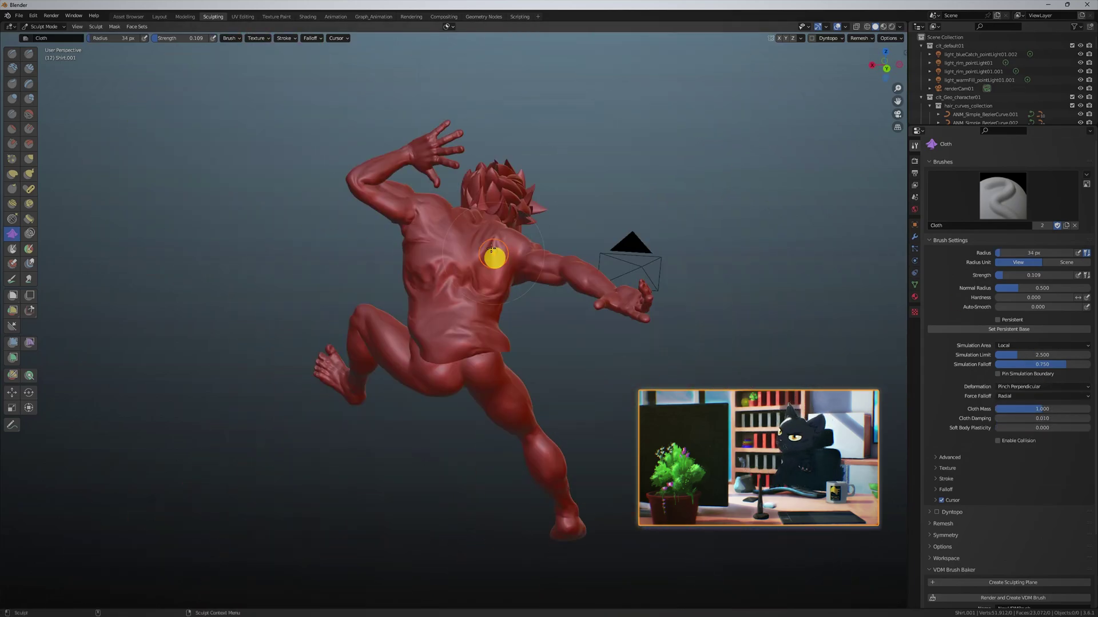
middle_click_drag(492, 255, 466, 333)
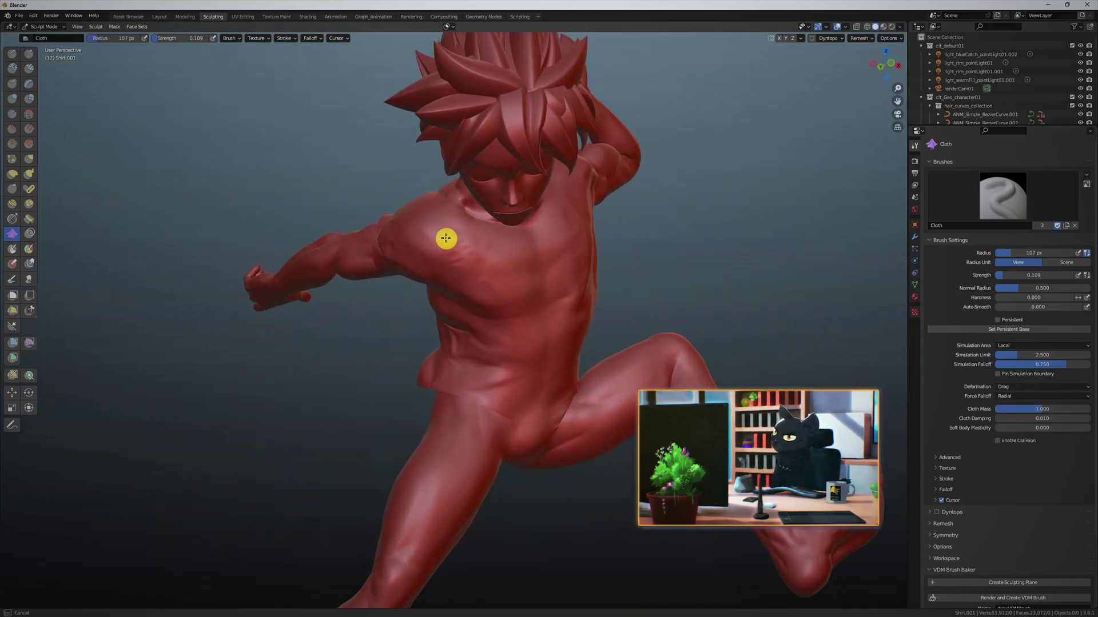
mouse_move(446, 238)
middle_mouse_down()
mouse_move(564, 265)
mouse_move(583, 377)
mouse_move(503, 176)
middle_mouse_up()
Step: Flatten the folds on the shirt's chest and upper back with a 67 px Scrape brush at 0.700 strength
key("shift+space")
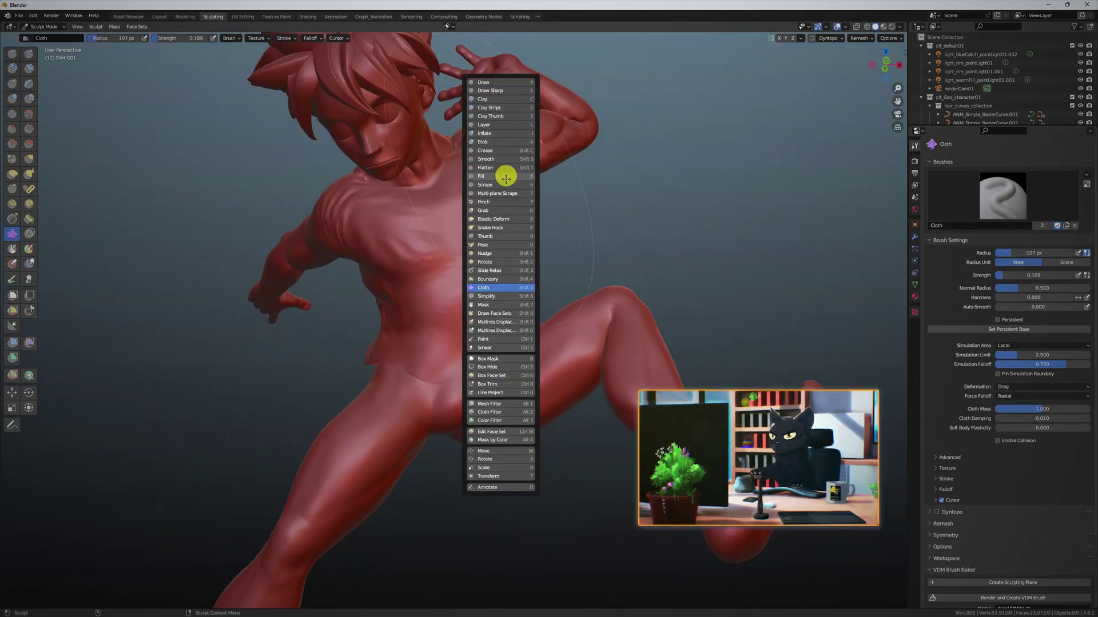
key("s")
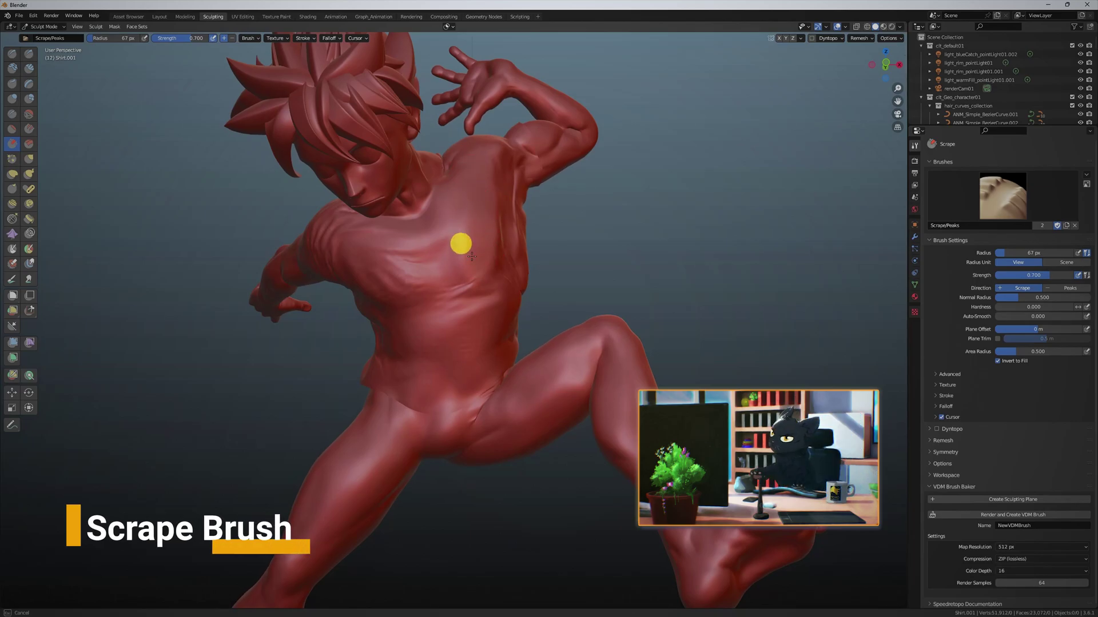
middle_click_drag(471, 256, 446, 219)
mouse_move(491, 257)
middle_mouse_down()
mouse_move(525, 237)
mouse_move(559, 242)
mouse_move(483, 254)
mouse_move(419, 162)
mouse_move(423, 262)
mouse_move(506, 192)
middle_mouse_up()
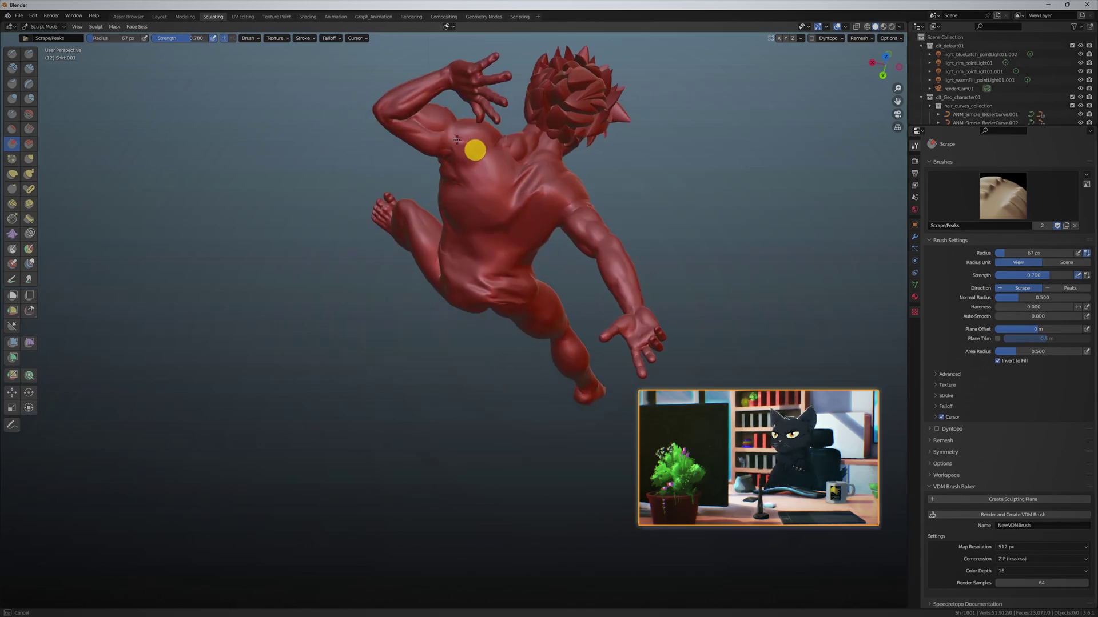
Step: Apply the shirt's sculpted shape to the base mesh of its Multires modifier and switch to the Layout workspace
mouse_move(502, 294)
middle_mouse_down()
mouse_move(331, 326)
mouse_move(406, 269)
mouse_move(446, 316)
mouse_move(814, 283)
middle_mouse_up()
left_click(915, 238)
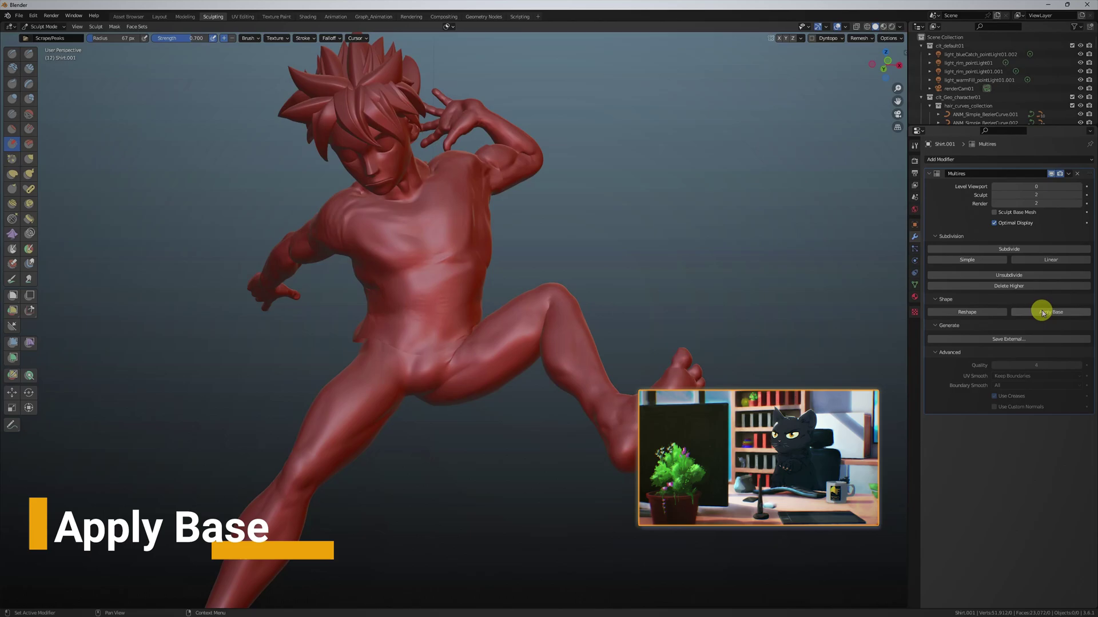
left_click(156, 17)
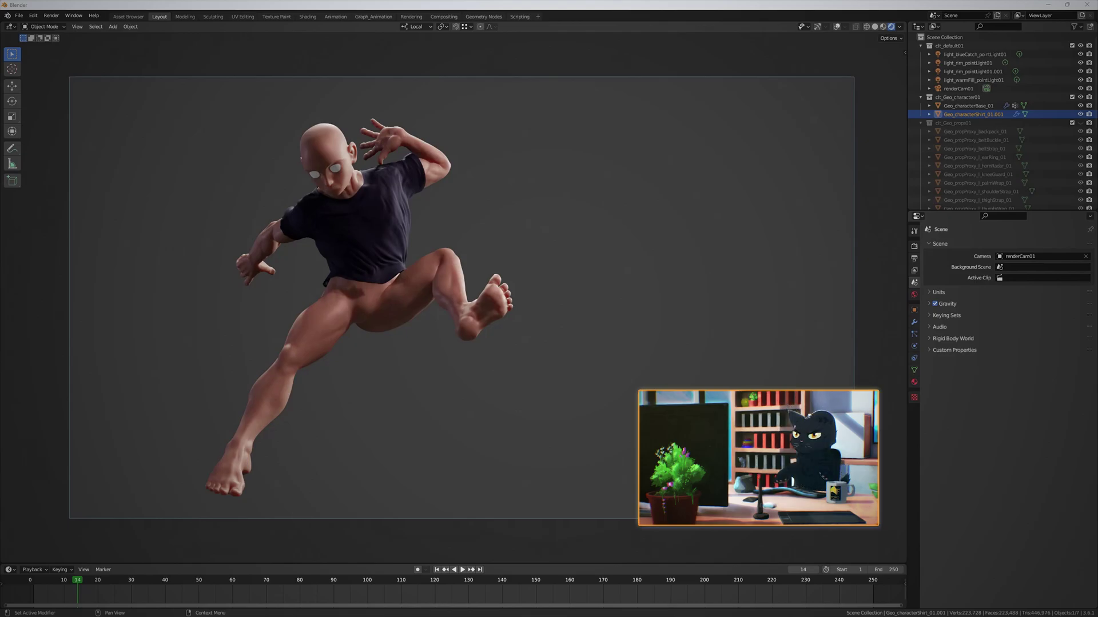
Step: Inspect the folds of the shirt and trousers on the character up close in Material Preview shading
key("ctrl+Tab")
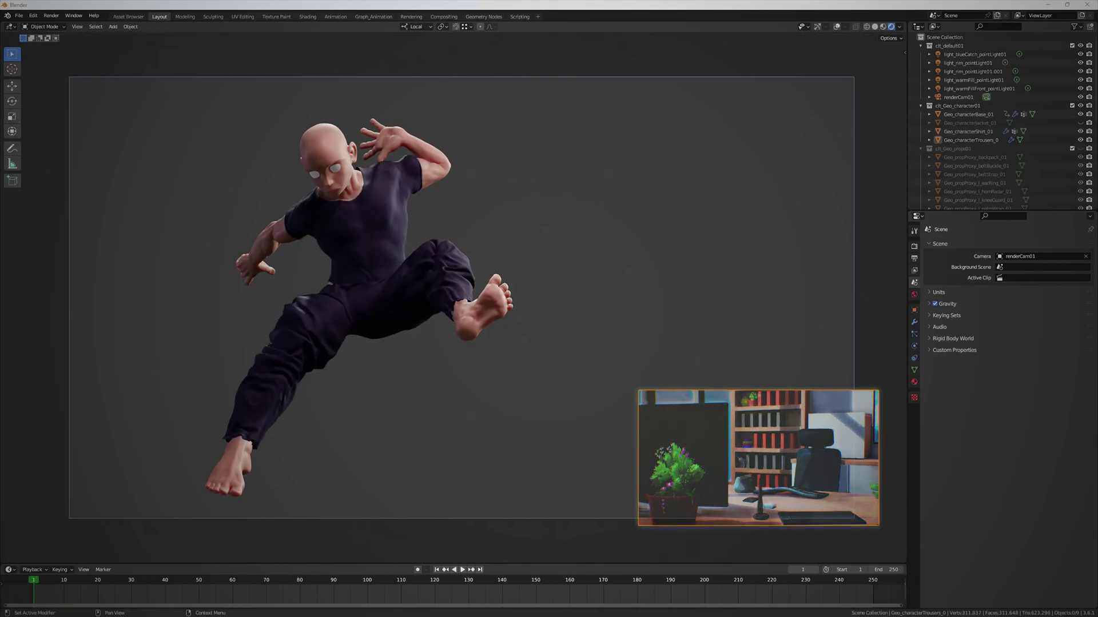
middle_click_drag(674, 339, 814, 364)
key("z")
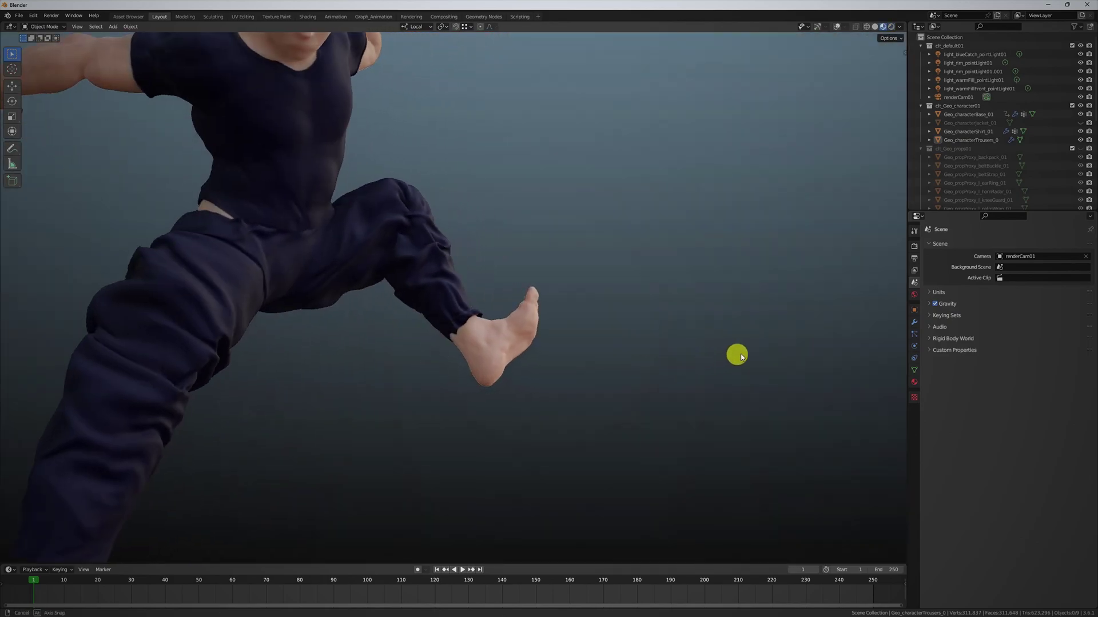
middle_click_drag(735, 355, 132, 366)
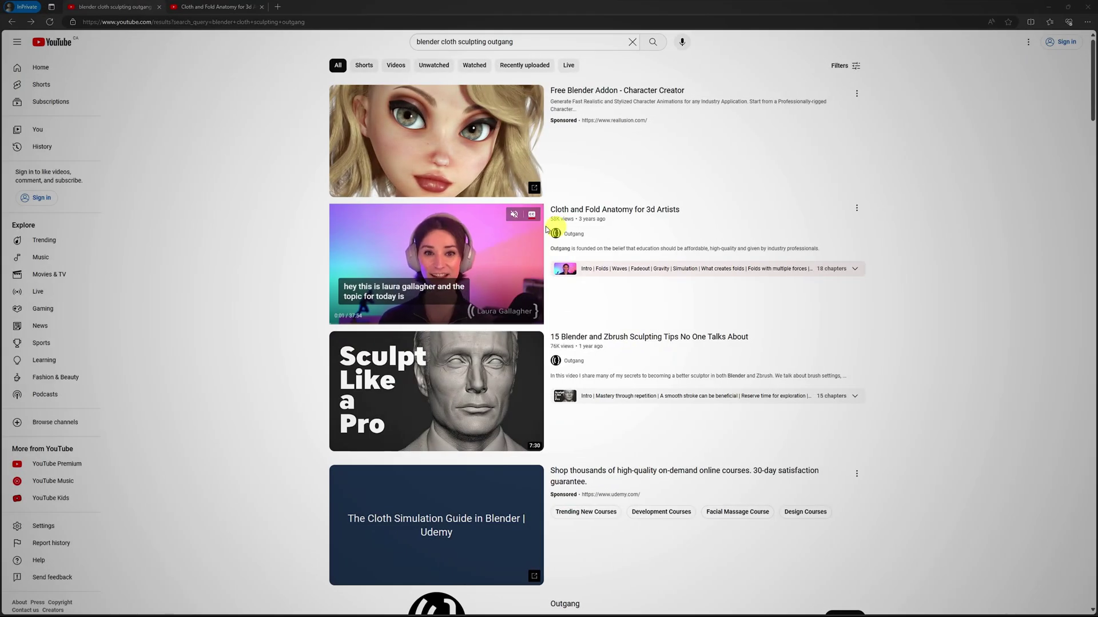
Step: Switch to the browser and open Outgang's video "Cloth and Fold Anatomy for 3d Artists" from the YouTube results
left_click(461, 260)
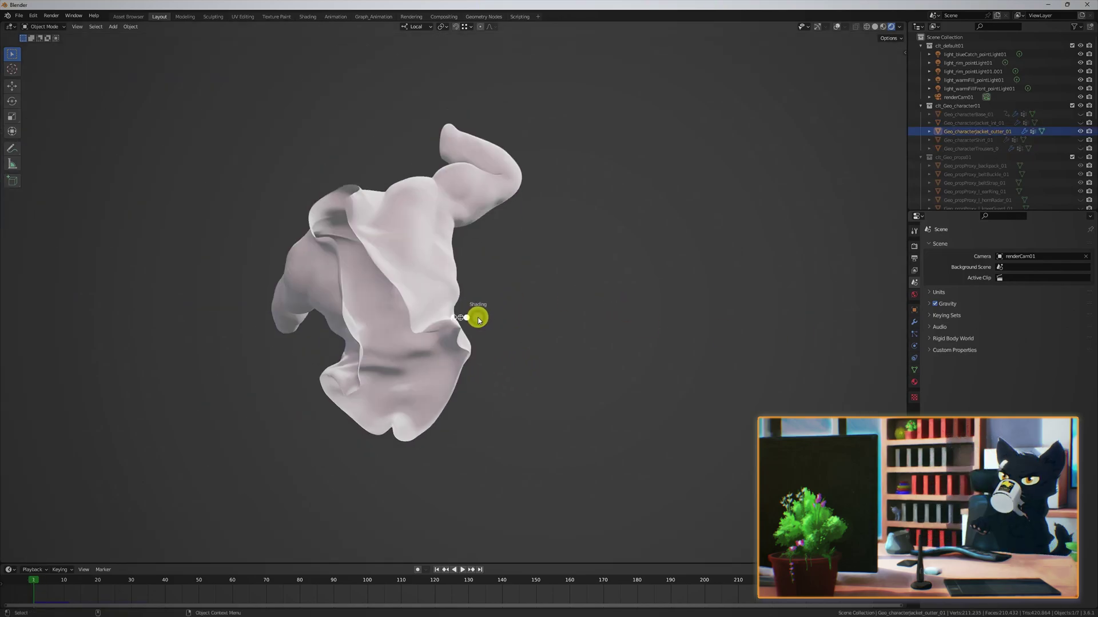
Step: Show the outer jacket in Material Preview with its modifiers and scrub through the first frames of its cloth simulation
left_click(478, 320)
left_click(914, 322)
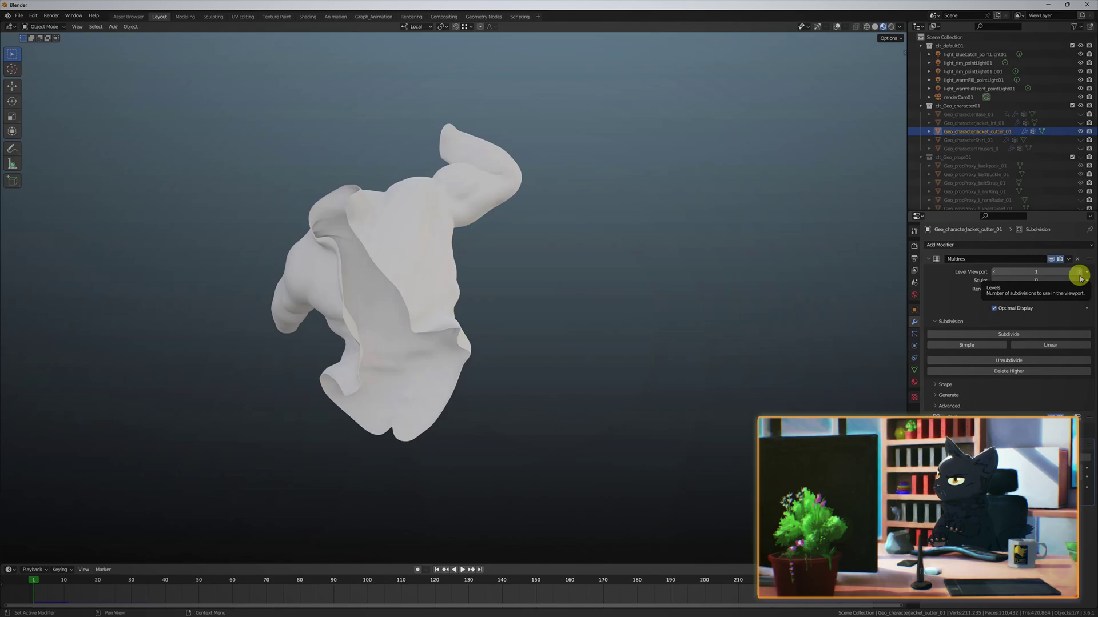
middle_click_drag(514, 435, 551, 423)
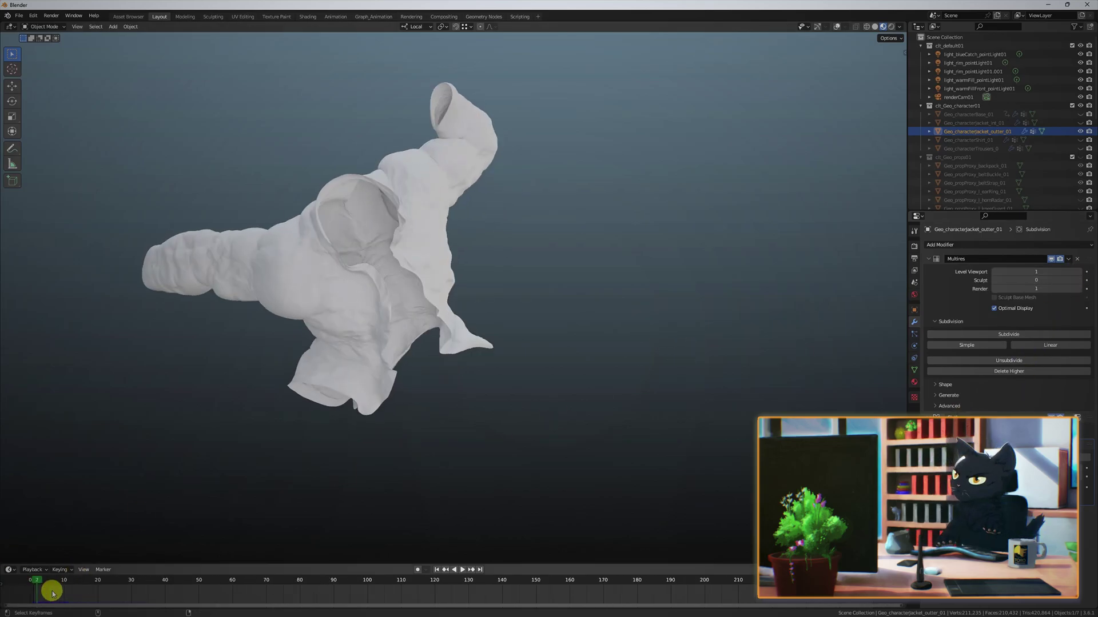
left_click_drag(52, 595, 37, 595)
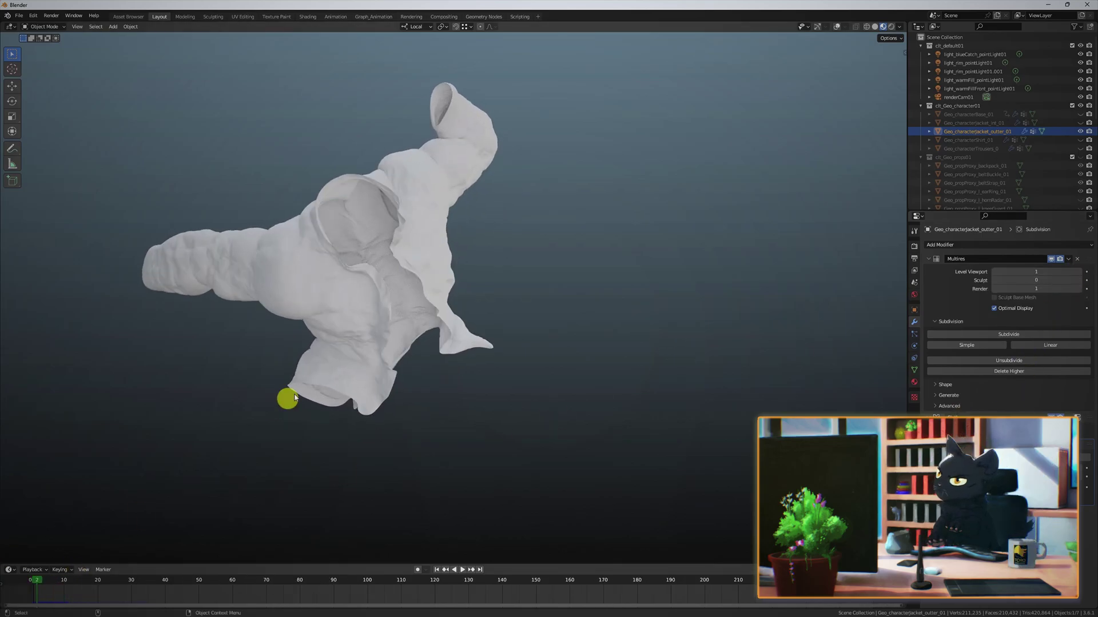
Step: Play the outer jacket's cloth simulation from the first frame in Rendered shading
key("z")
left_click(764, 321)
left_click(436, 570)
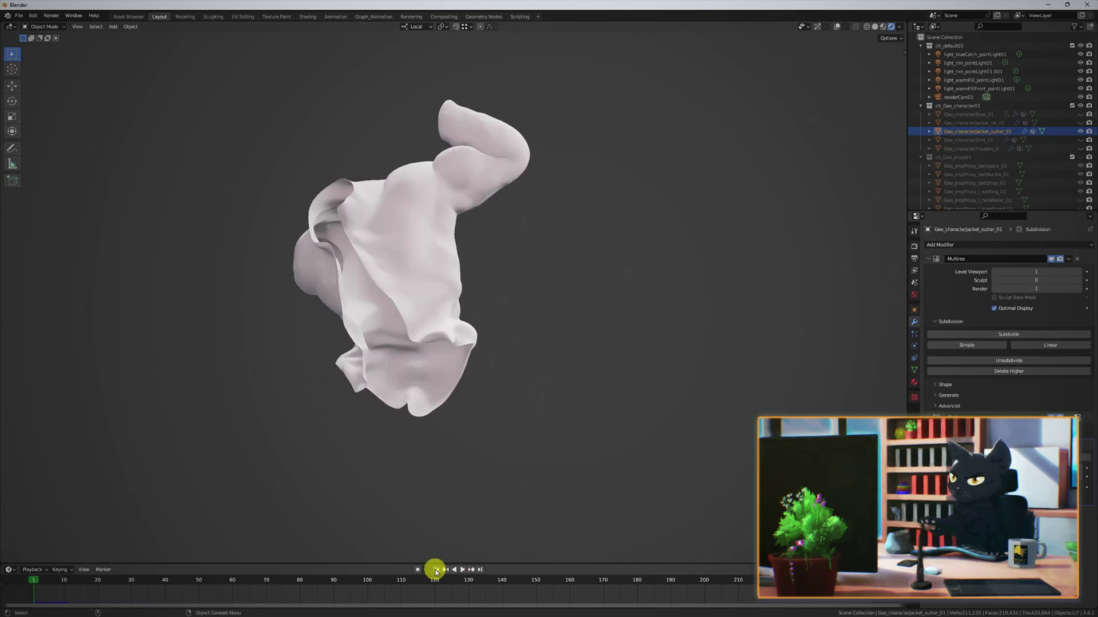
left_click(463, 570)
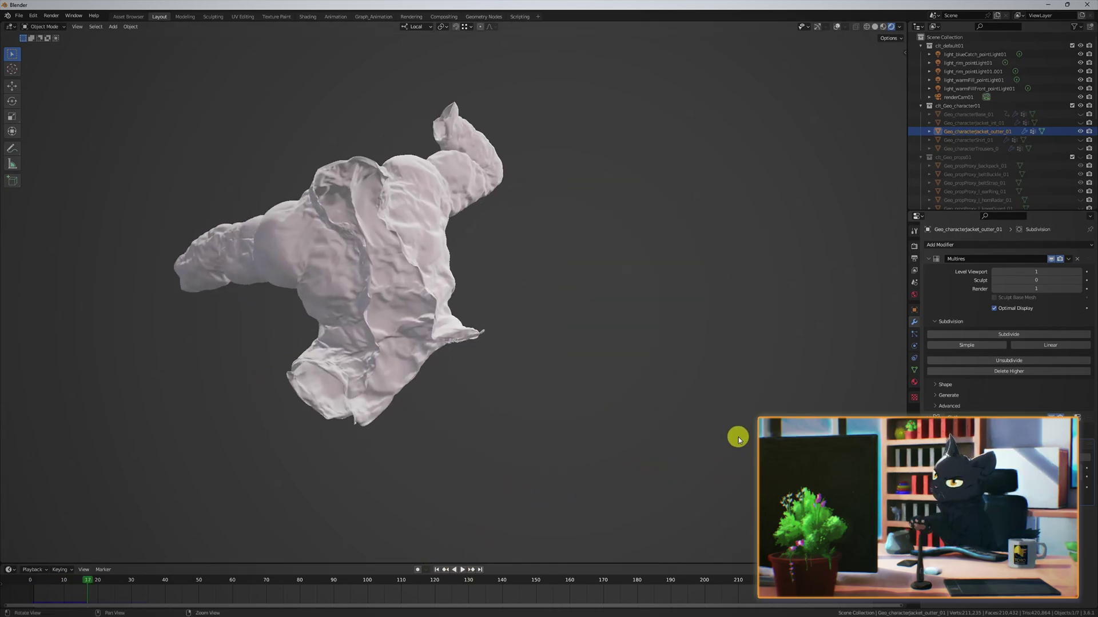
key("space")
Step: Inspect the character wearing the jacket, trousers and shoes in Material Preview and return to the camera view
key("KP_0")
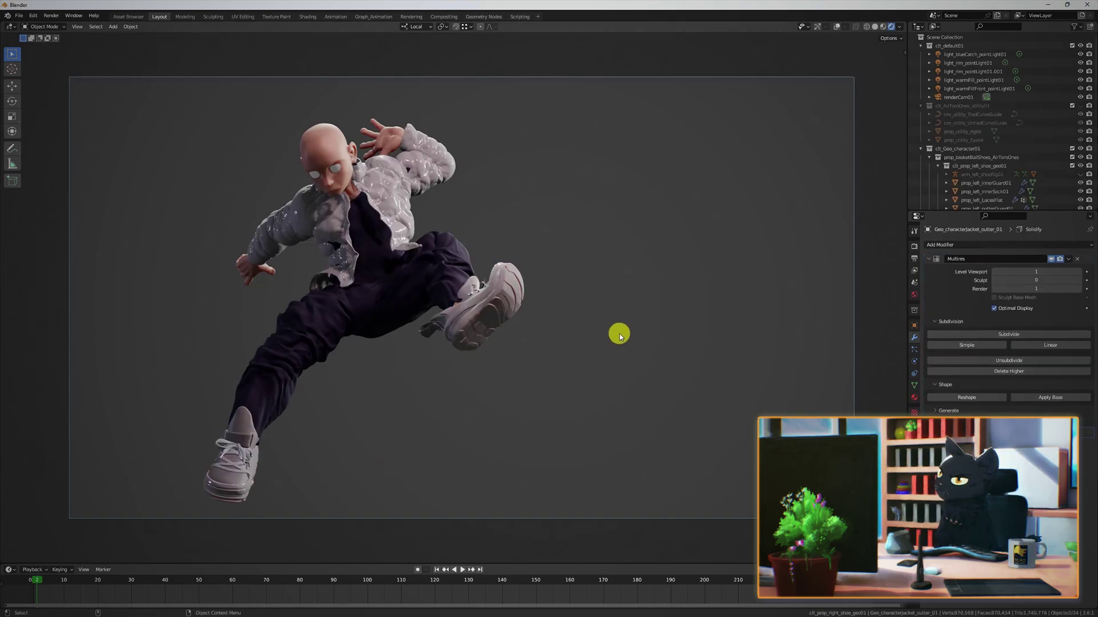
mouse_move(619, 335)
middle_mouse_down()
mouse_move(653, 421)
mouse_move(463, 326)
mouse_move(515, 294)
middle_mouse_up()
key("z")
left_click(513, 346)
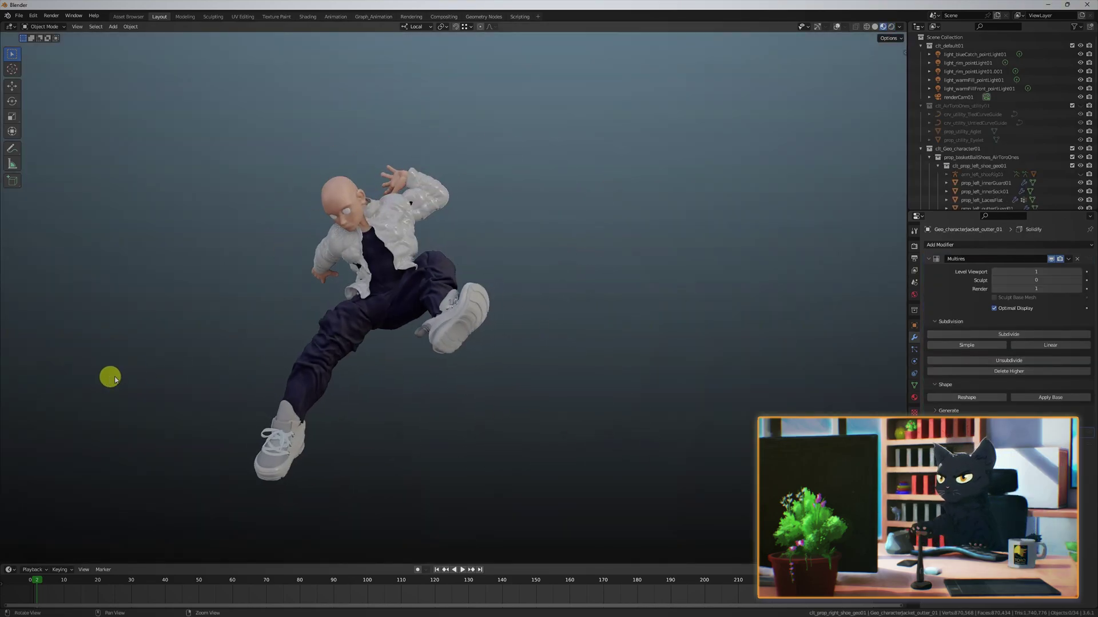
key("grave")
left_click(210, 297)
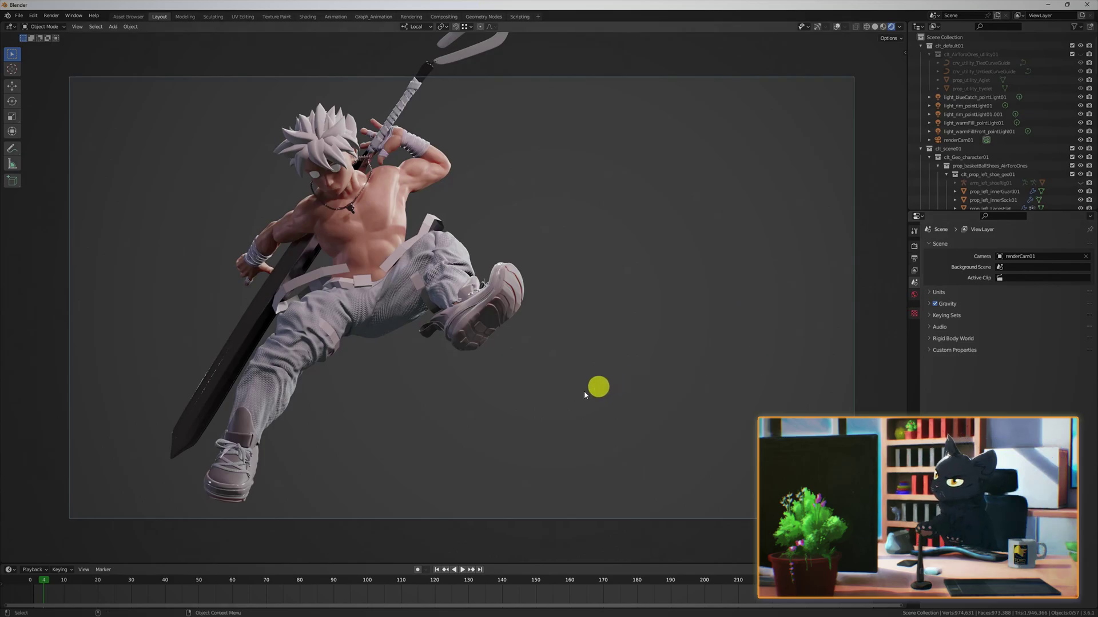
Step: Look around the character with the sword, straps and wraps and return to the camera view
middle_click_drag(585, 395, 807, 400)
key("KP_0")
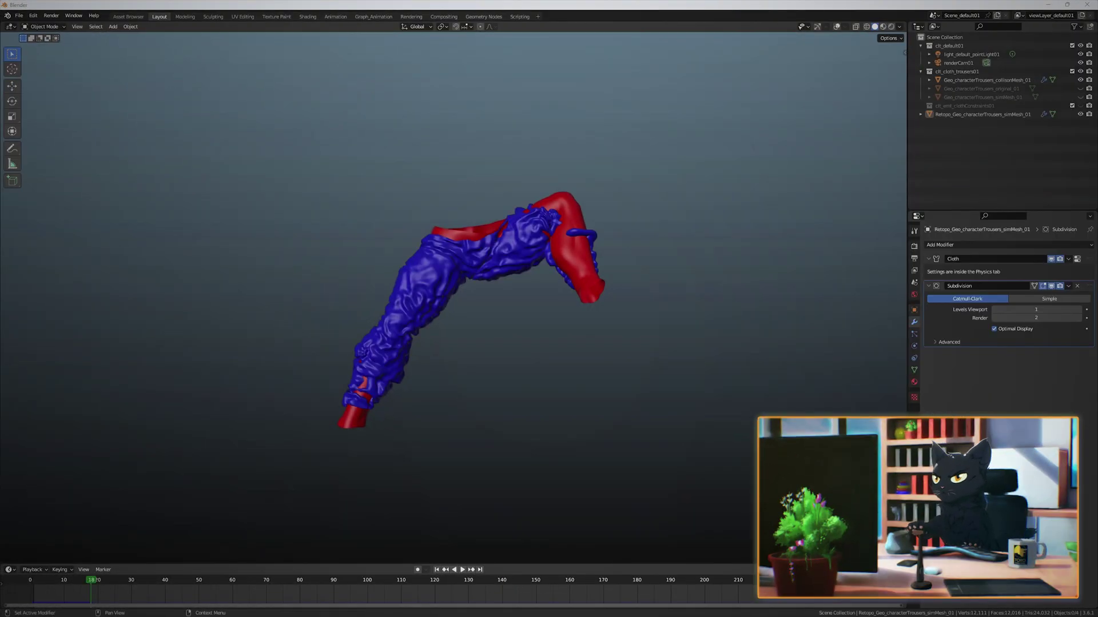
Step: Return the retopologised trousers simulation to its first frame and show the mesh in Edit Mode
key("shift+Left")
key("Tab")
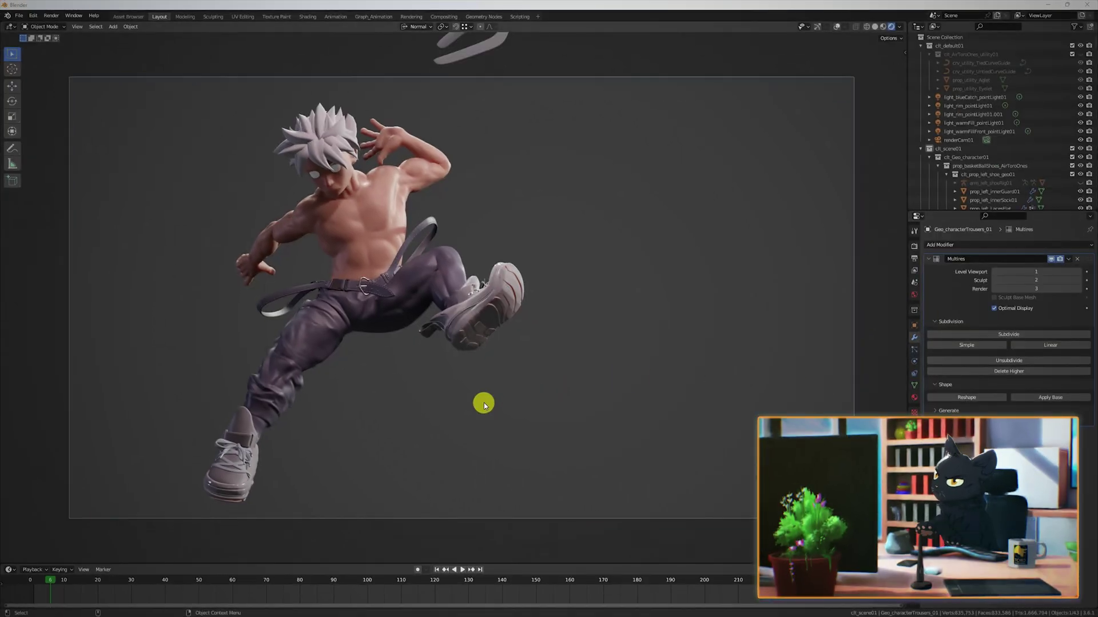
Step: Examine the character's trousers, belt and shoes up close in different viewport shadings and return to the camera view
middle_click_drag(483, 402, 520, 438)
scroll(507, 438, "up", 5)
left_click(531, 492)
mouse_move(531, 493)
middle_mouse_down()
mouse_move(560, 469)
mouse_move(593, 478)
mouse_move(671, 461)
mouse_move(592, 428)
mouse_move(666, 436)
mouse_move(531, 425)
middle_mouse_up()
key("z")
left_click(559, 426)
key("KP_0")
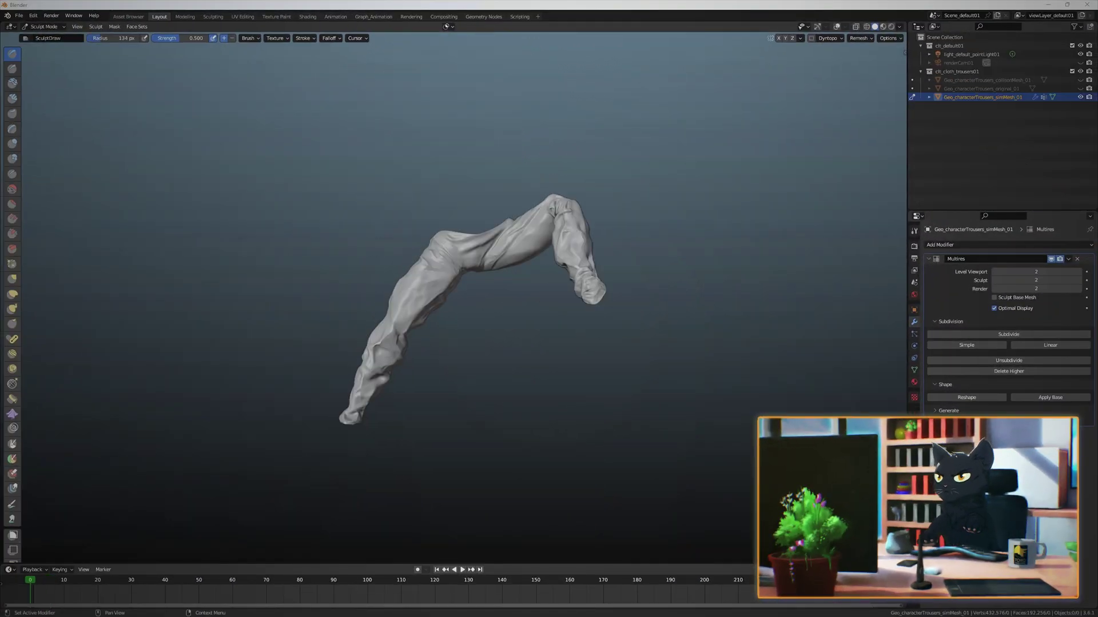
Step: Examine the sculpted trousers simulation mesh with its dark material in Material Preview
left_click(598, 391)
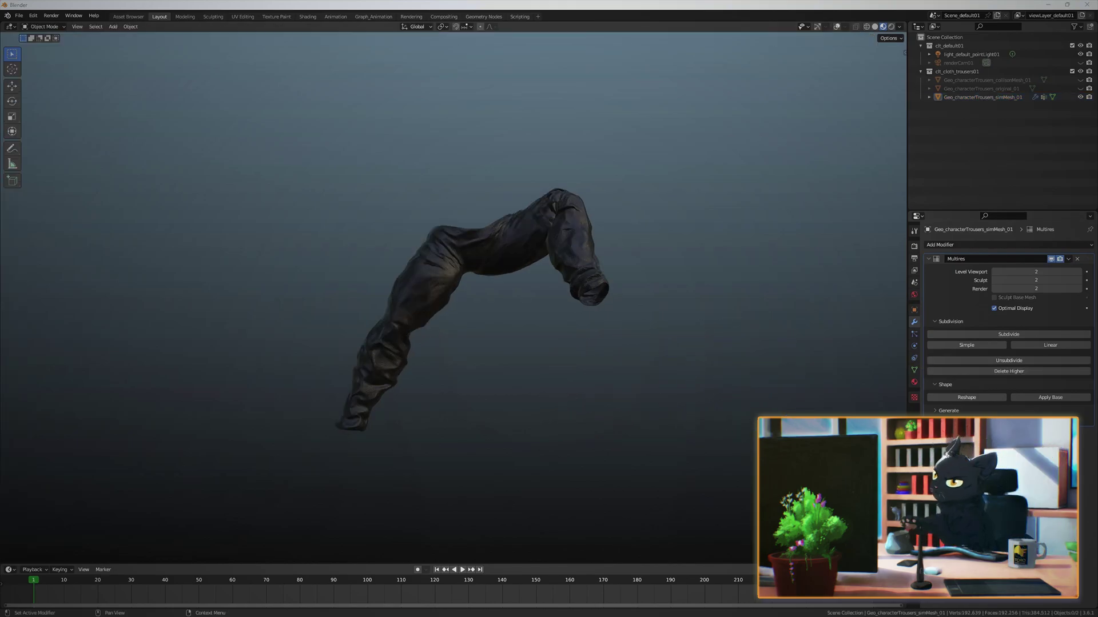
mouse_move(543, 403)
middle_mouse_down()
mouse_move(595, 377)
mouse_move(689, 375)
mouse_move(527, 395)
middle_mouse_up()
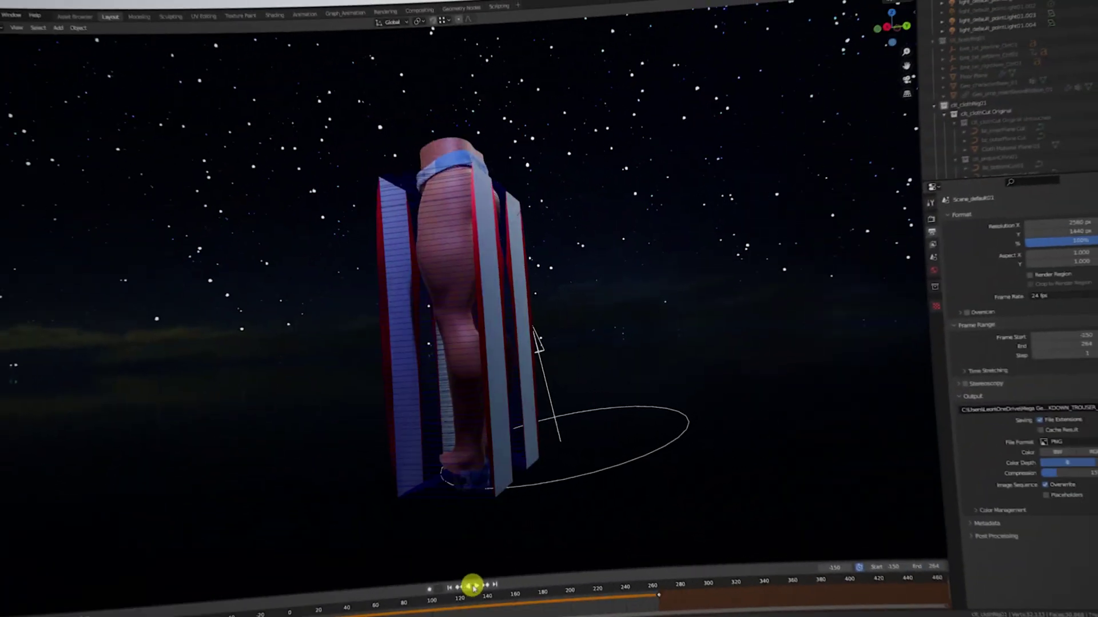
Step: Play the animated trousers cloth simulation and view the moving legs from different angles
middle_click_drag(547, 523, 455, 572)
left_click(456, 570)
middle_click_drag(531, 509, 520, 351)
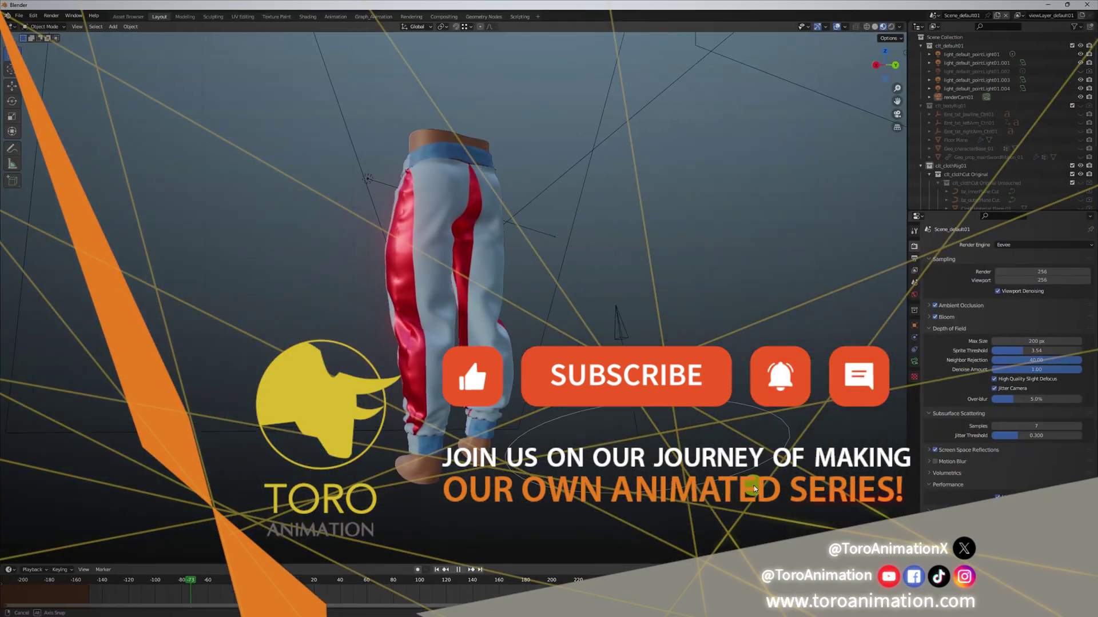
middle_click_drag(739, 487, 746, 484)
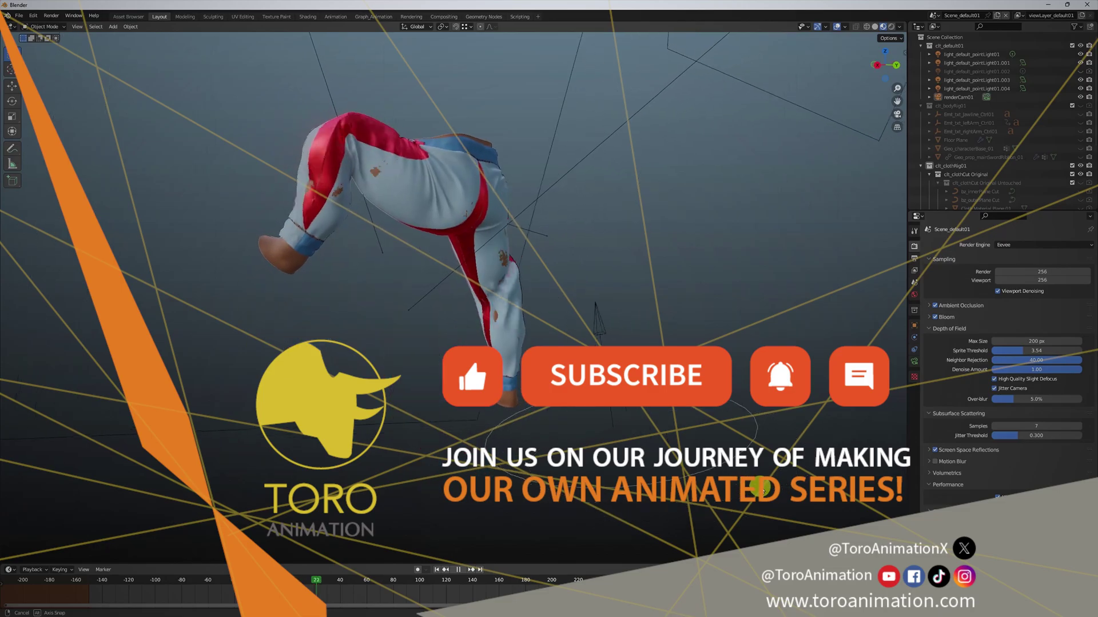